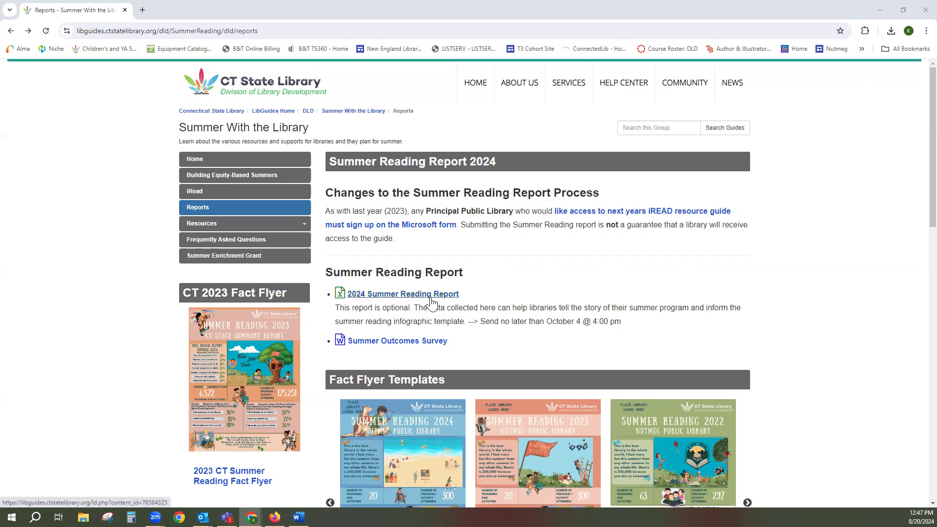
# Open the downloaded Summer_Reading_Report (11) workbook in Excel and dismiss the security warning and update notice
pyautogui.click(892, 31)
pyautogui.click(810, 77)
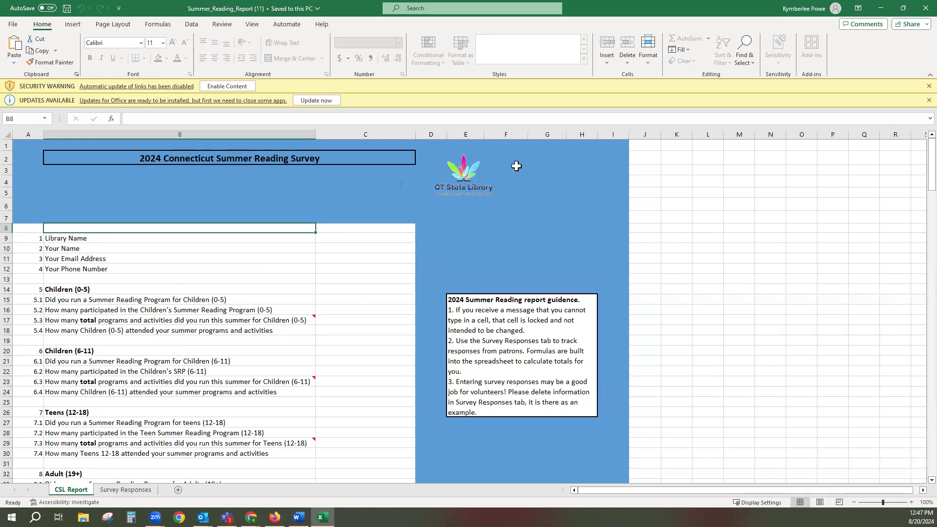
pyautogui.click(928, 86)
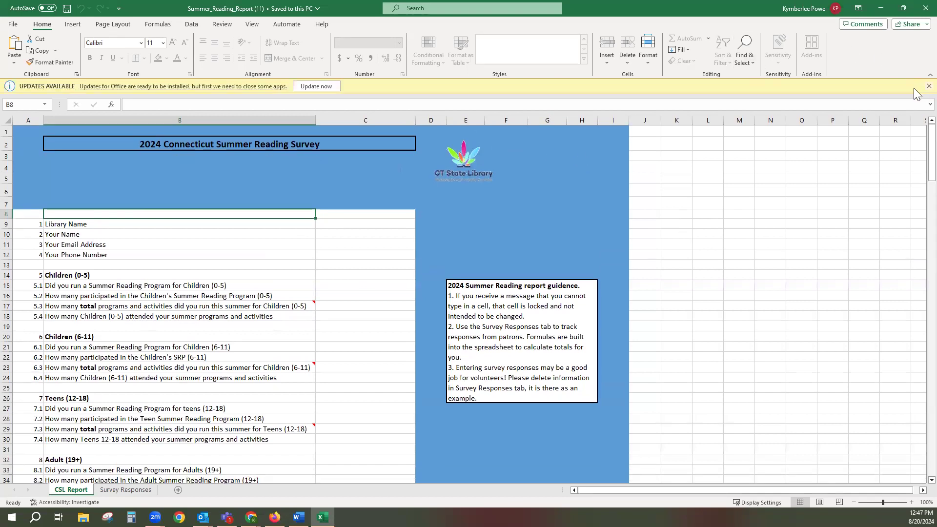
pyautogui.click(927, 86)
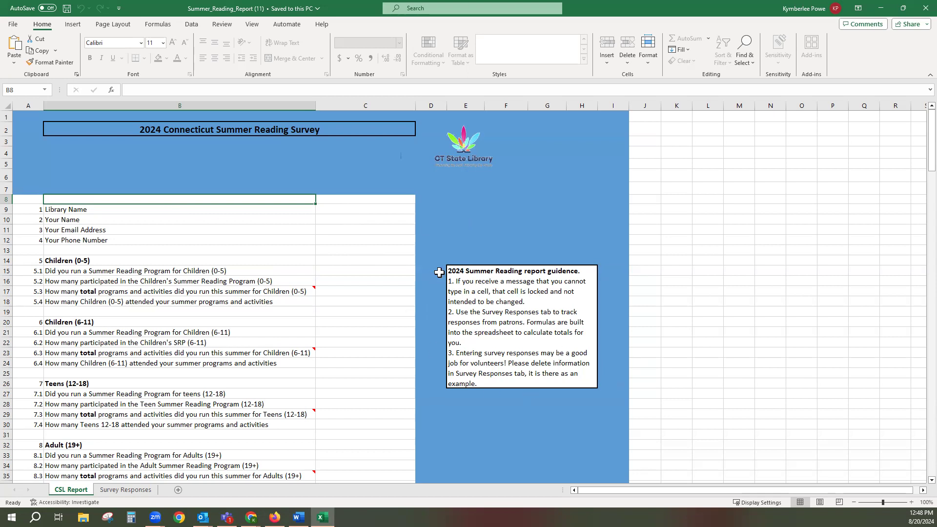
# Try to edit a locked cell in the blue area beside the contact fields of the CSL Report sheet
pyautogui.scroll(-1, 440, 273)
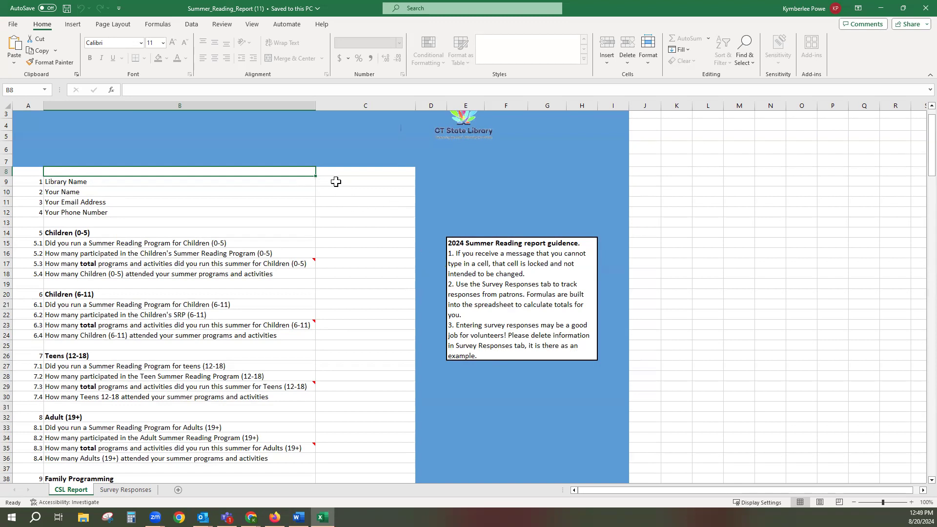
pyautogui.click(361, 180)
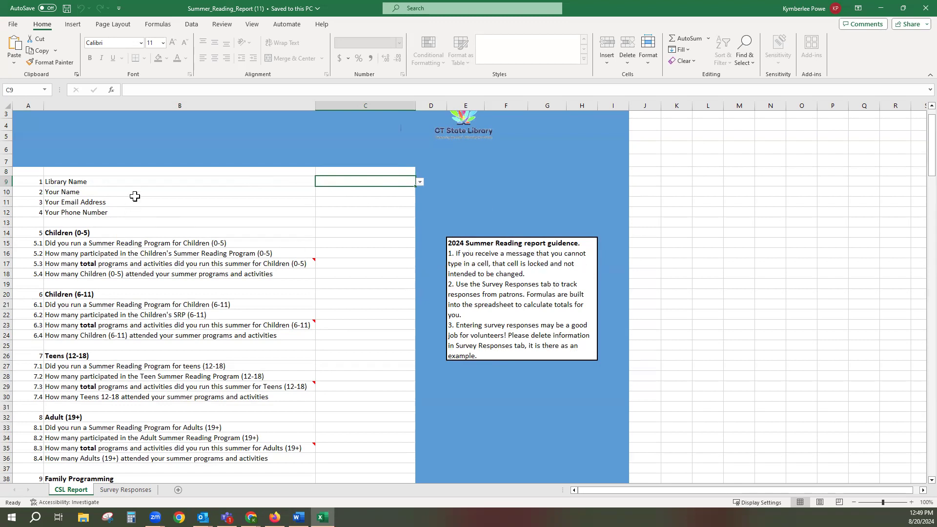
pyautogui.click(145, 181)
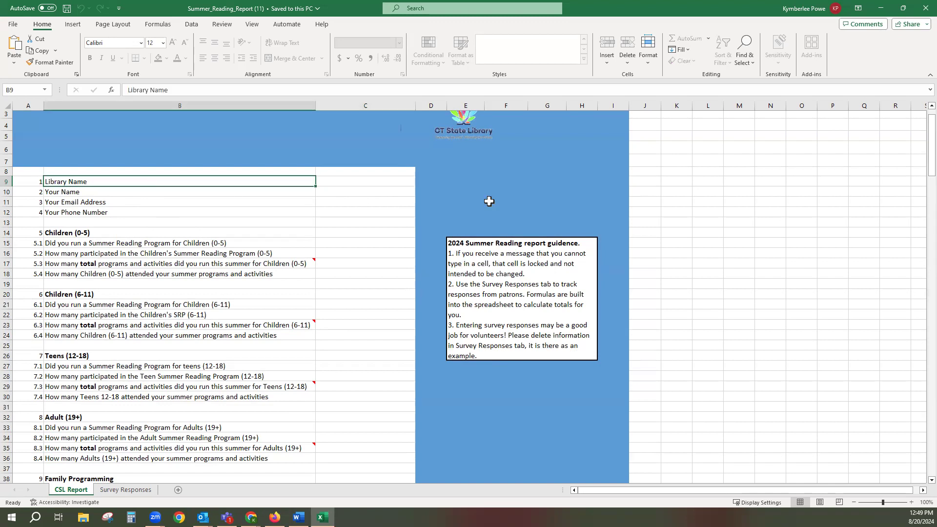
pyautogui.doubleClick(536, 203)
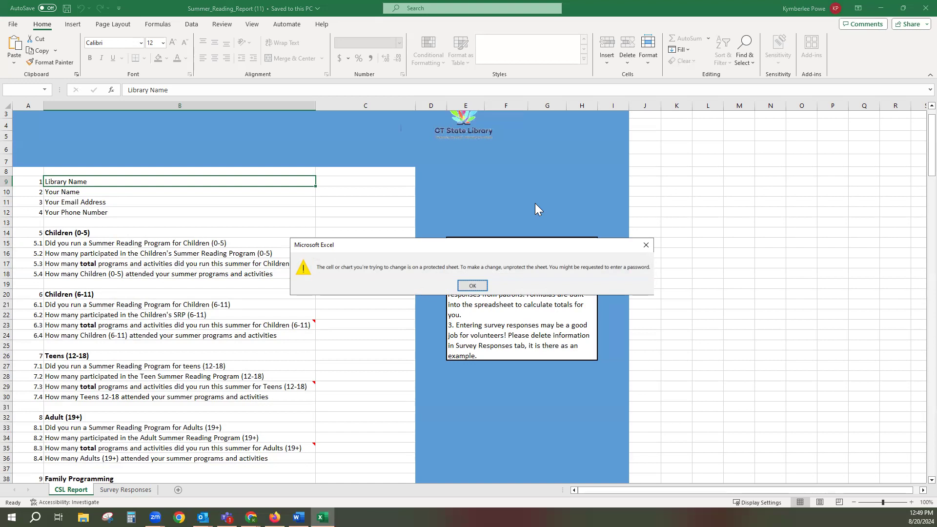
pyautogui.click(472, 285)
# Choose "Bethel - Bethel Public Library" as the Library Name in C9
pyautogui.click(355, 181)
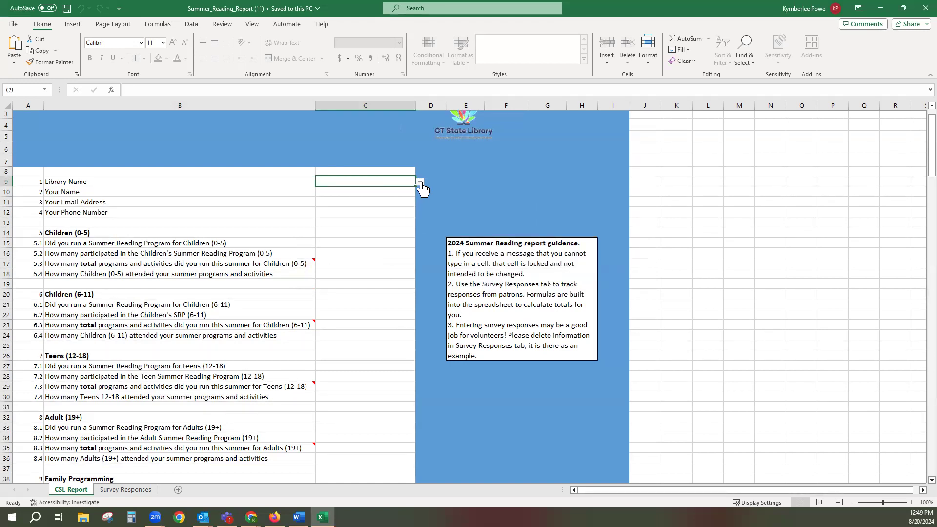
pyautogui.click(420, 183)
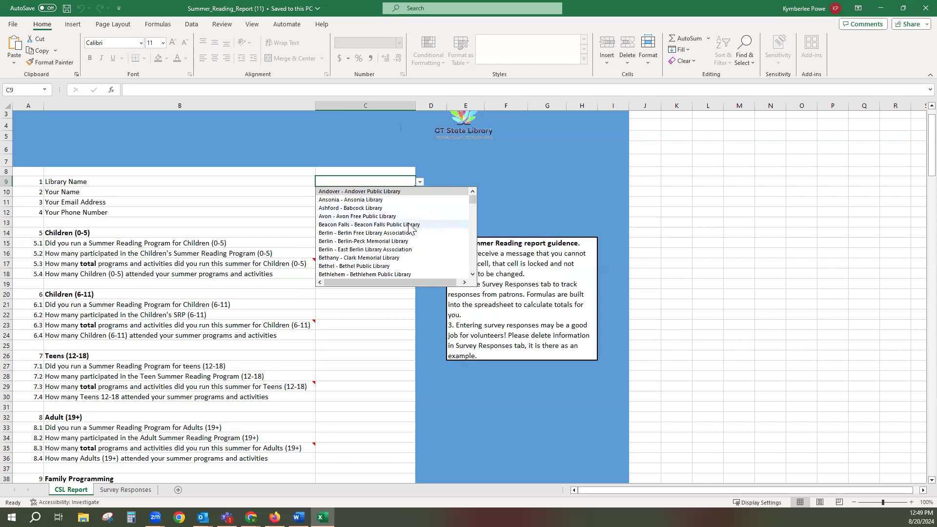
pyautogui.scroll(-3, 400, 222)
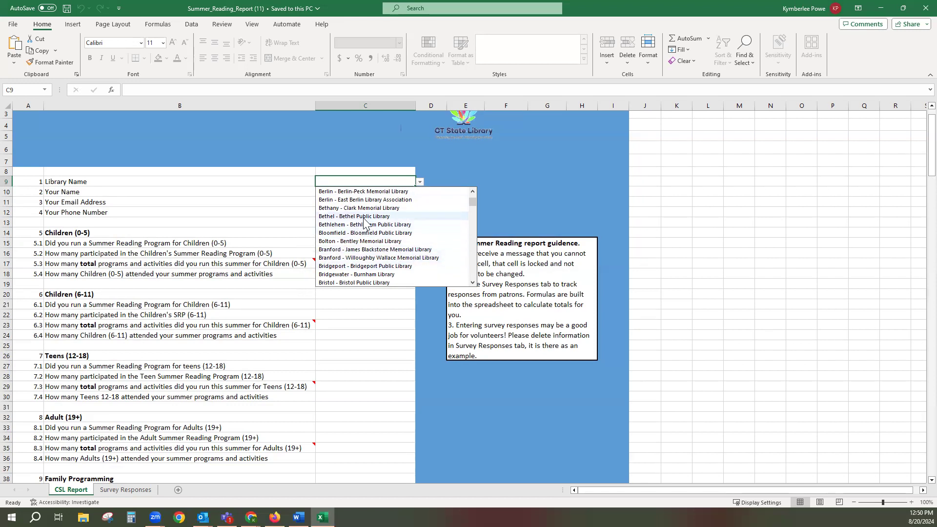
pyautogui.click(365, 218)
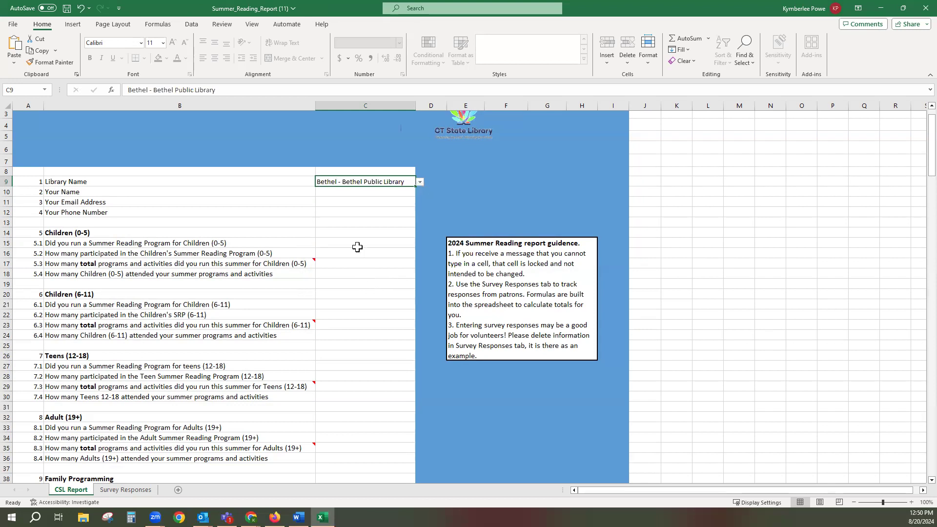
# Enter the placeholder "d" for the name, email address and phone number in C10:C12
pyautogui.click(344, 194)
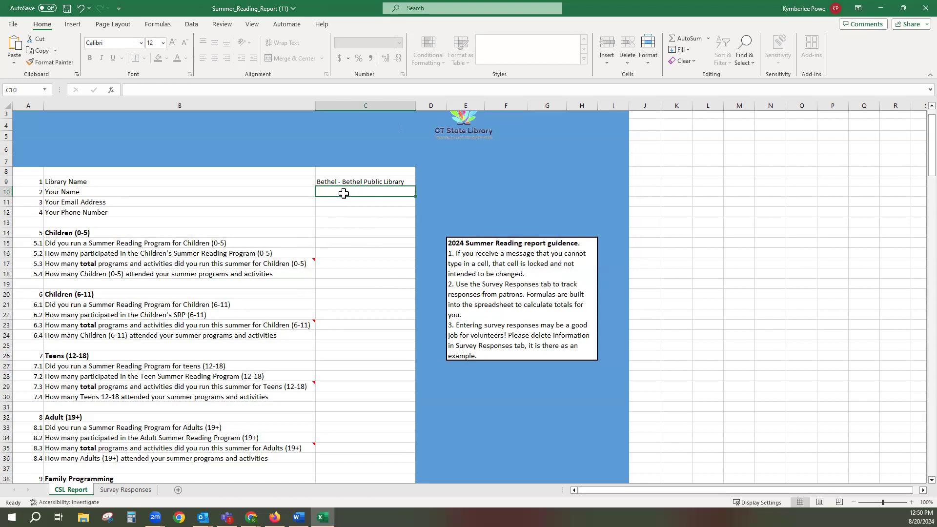
pyautogui.write('d')
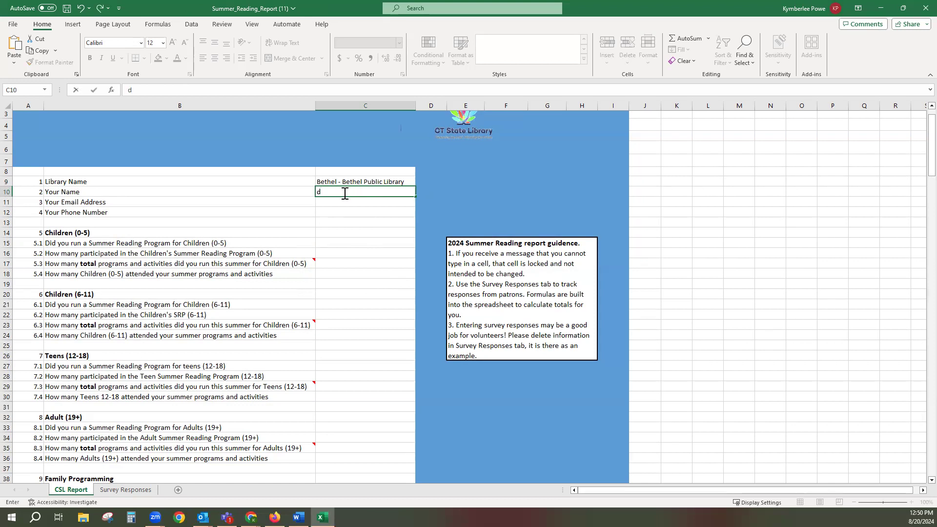
pyautogui.press('Return')
pyautogui.write('d')
pyautogui.write('d')
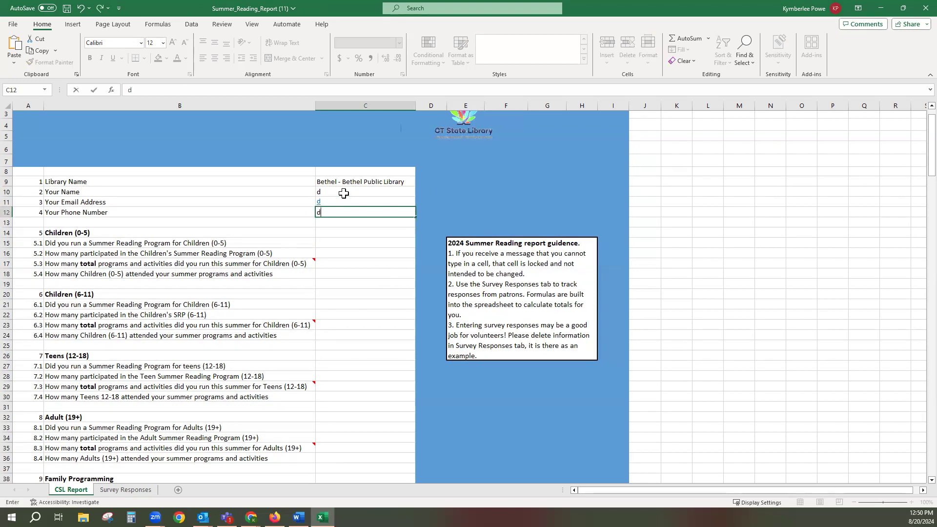
pyautogui.press('Left')
# Try to overwrite the Your Name, Your Email Address and Your Phone Number labels in B10:B12 with "d"
pyautogui.press('Up')
pyautogui.press('Up')
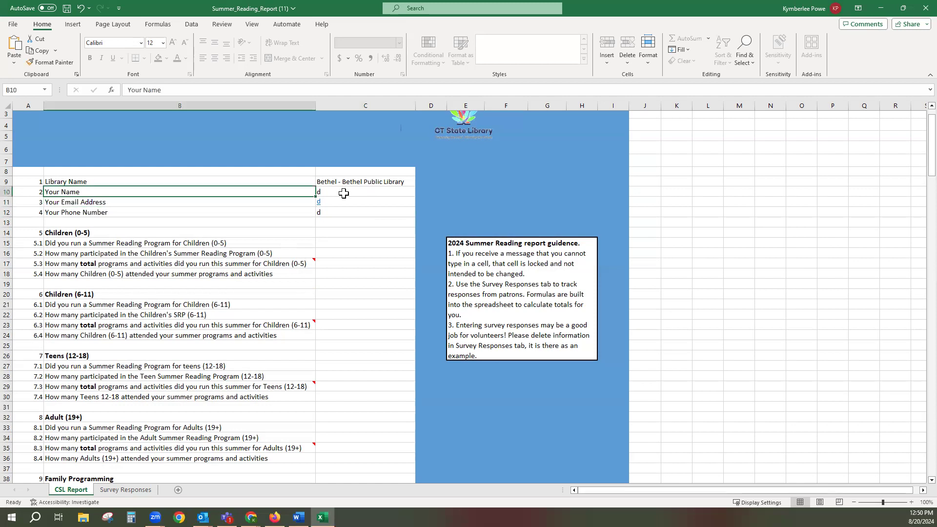
pyautogui.press('d')
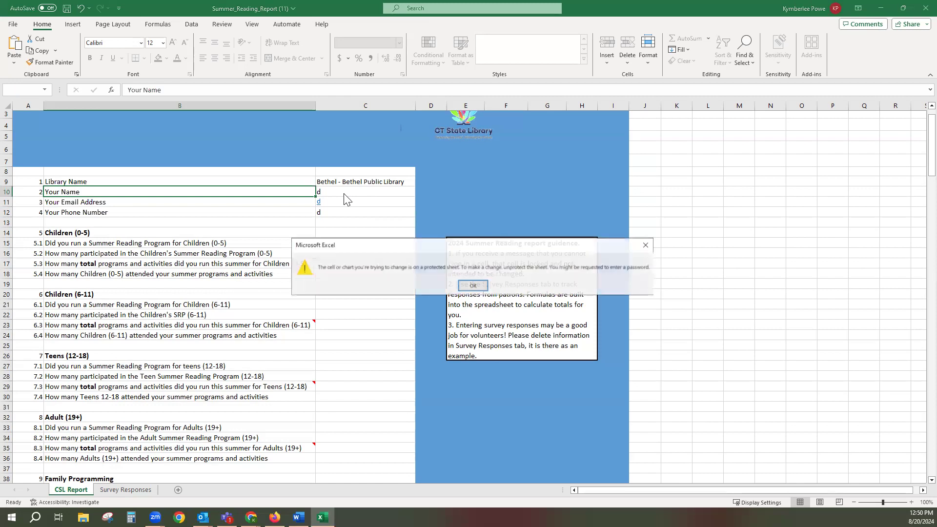
pyautogui.click(470, 287)
pyautogui.press('Down')
pyautogui.press('d')
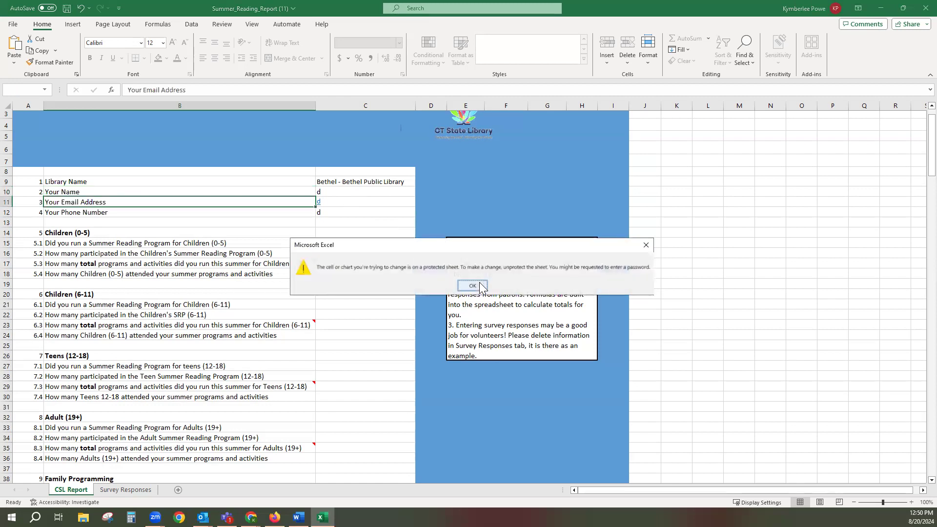
pyautogui.click(473, 286)
pyautogui.press('Down')
pyautogui.press('d')
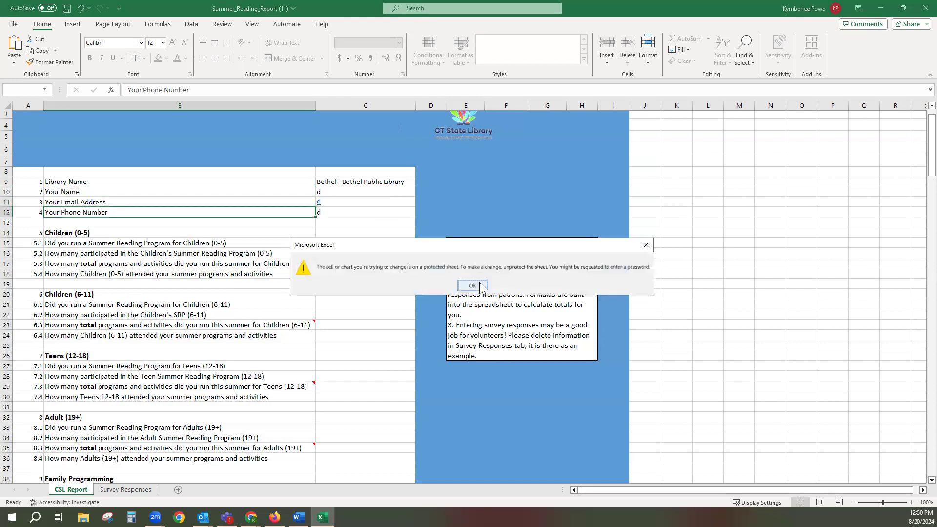
pyautogui.click(480, 284)
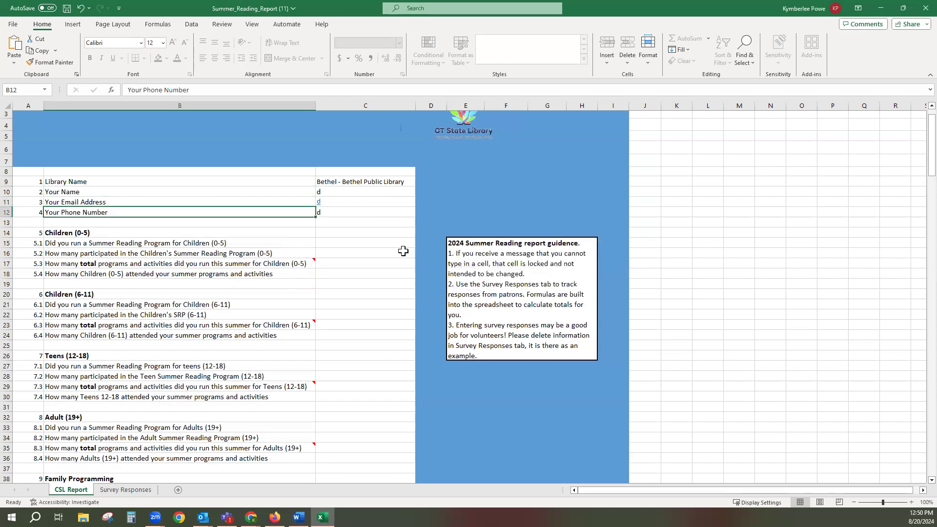
# Try to edit the question 5.1 text in B15
pyautogui.click(330, 243)
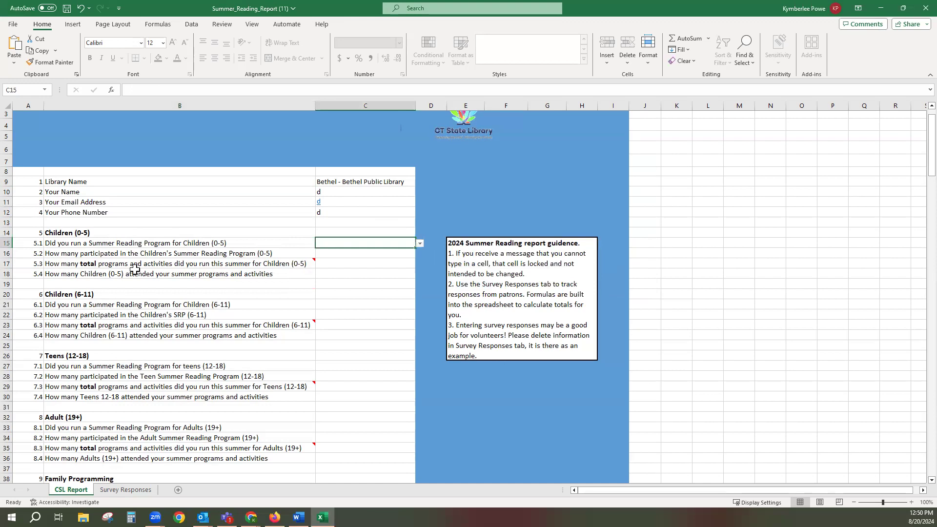
pyautogui.click(262, 247)
pyautogui.doubleClick(262, 247)
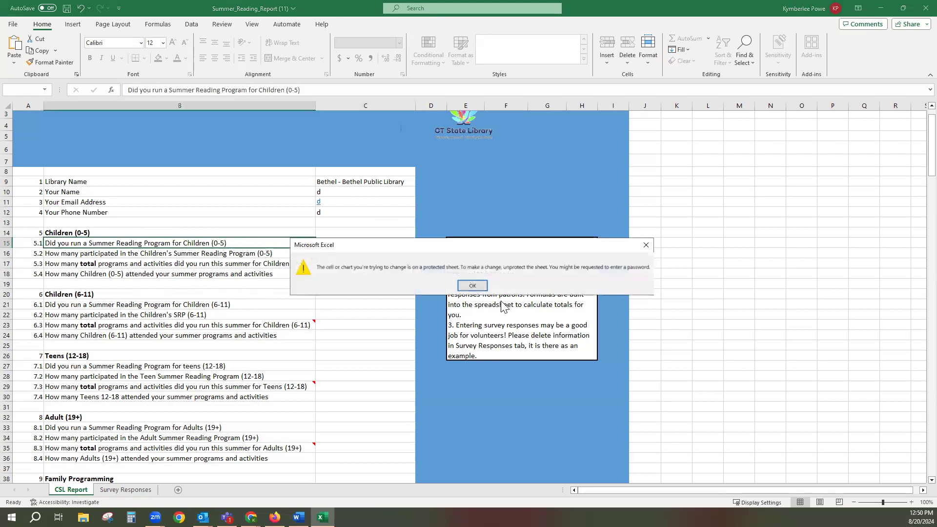
pyautogui.click(480, 284)
# Examine the answer choices offered for question 5.1 in C15 without choosing one
pyautogui.click(396, 244)
pyautogui.click(419, 244)
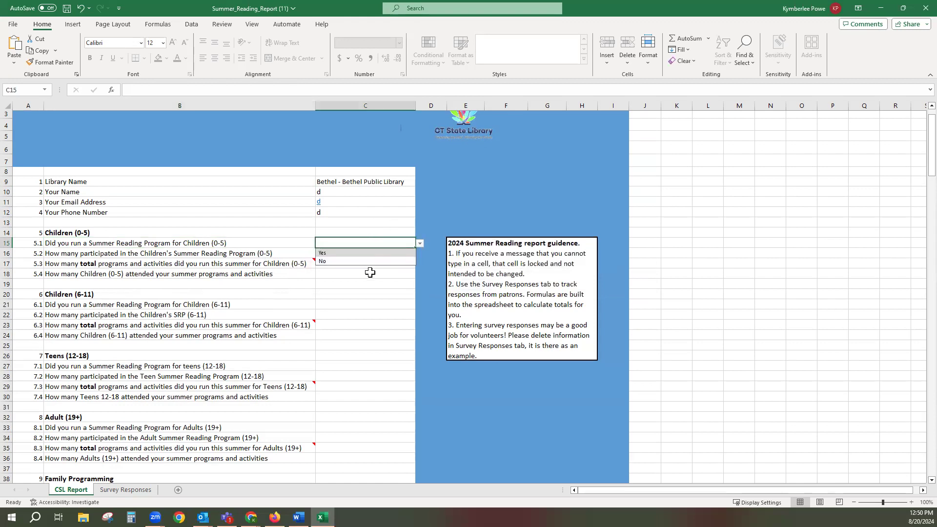
pyautogui.click(420, 244)
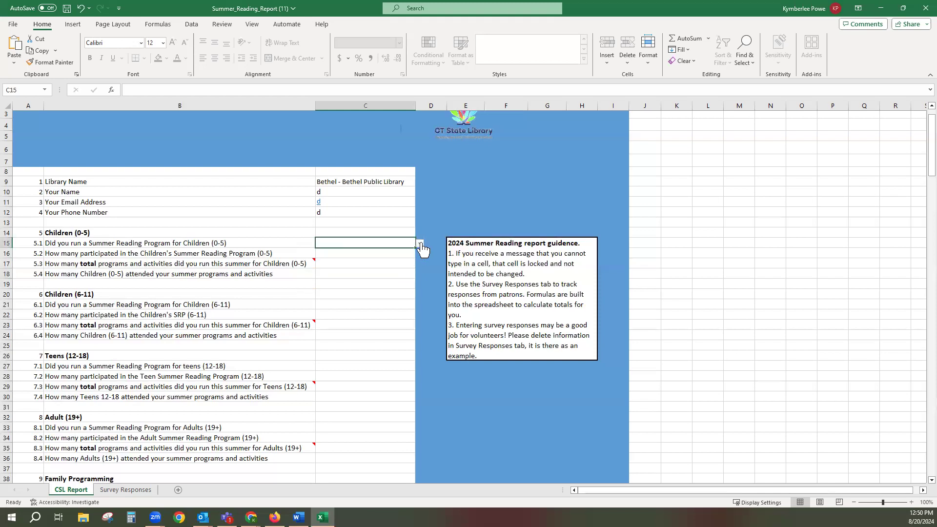
pyautogui.click(420, 244)
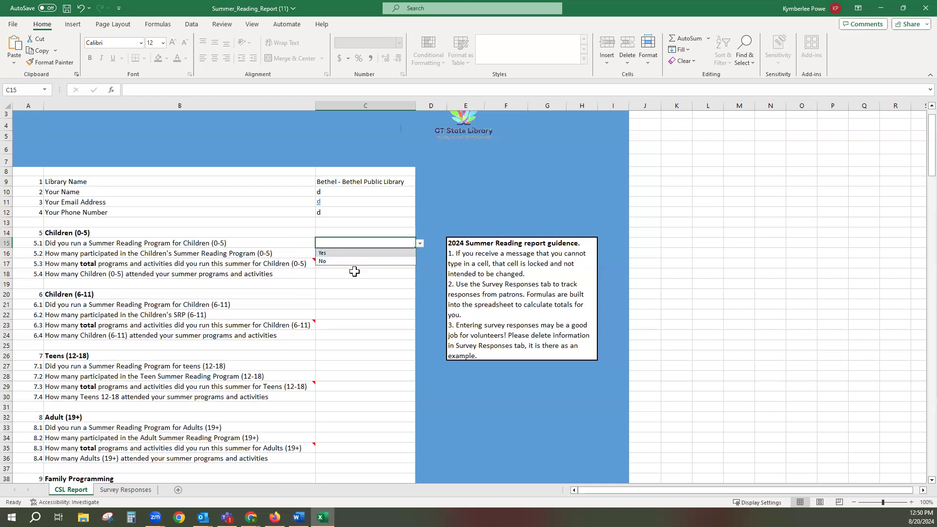
pyautogui.click(355, 273)
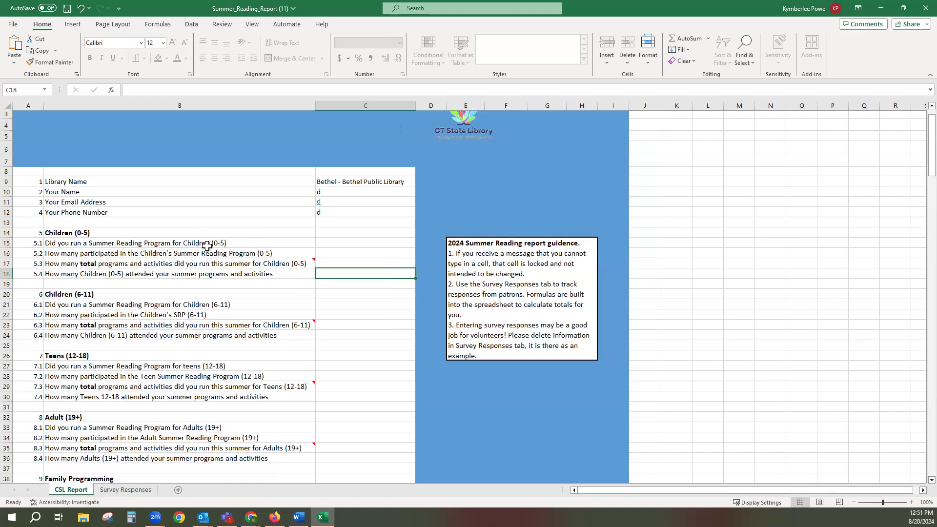
# Try once more to edit the text of question 5.1 about the Children (0-5) program
pyautogui.click(244, 243)
pyautogui.doubleClick(256, 247)
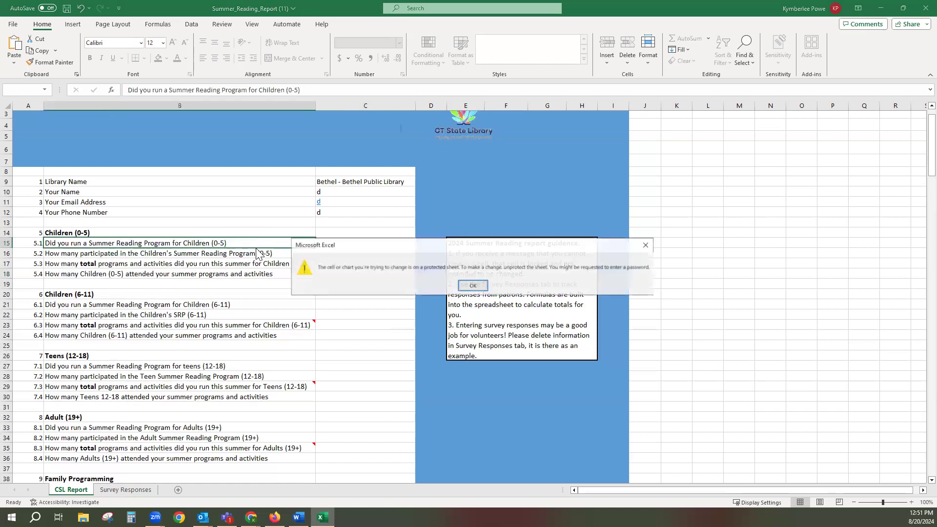
pyautogui.click(472, 285)
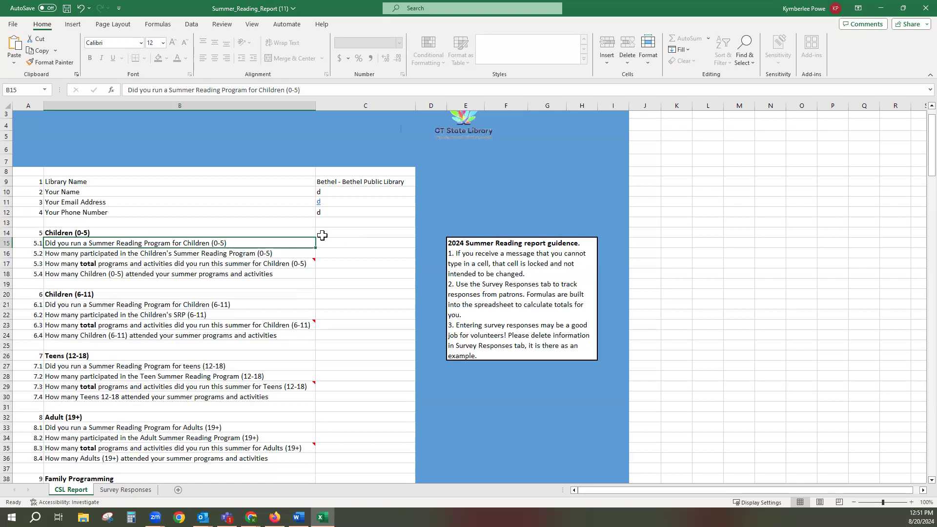
# Read the notes attached to total programs questions 5.3 and 6.3 in B17 and B23
pyautogui.moveTo(209, 447)
pyautogui.moveTo(240, 330)
pyautogui.moveTo(311, 262)
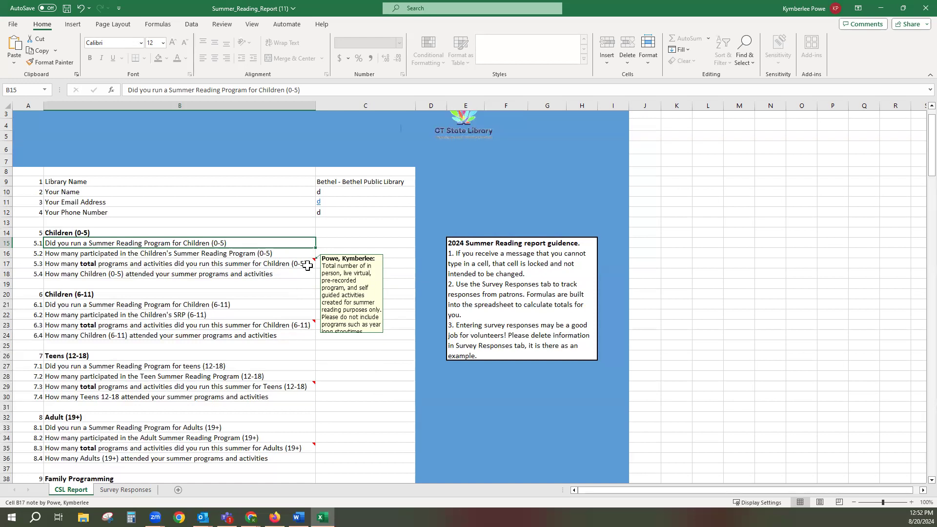
pyautogui.moveTo(308, 325)
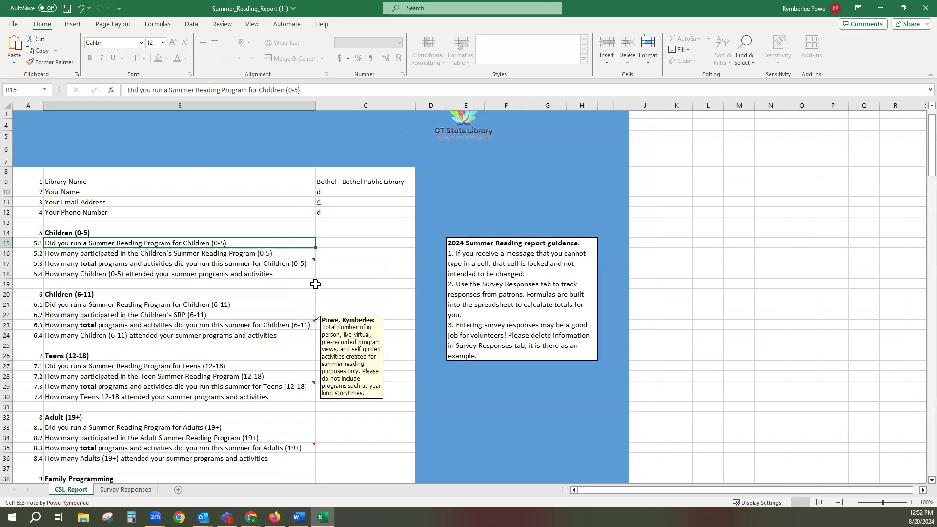
# Fill in the Children (0-5) section with Yes for question 5.1 and 3 for each of questions 5.2, 5.3 and 5.4
pyautogui.click(345, 244)
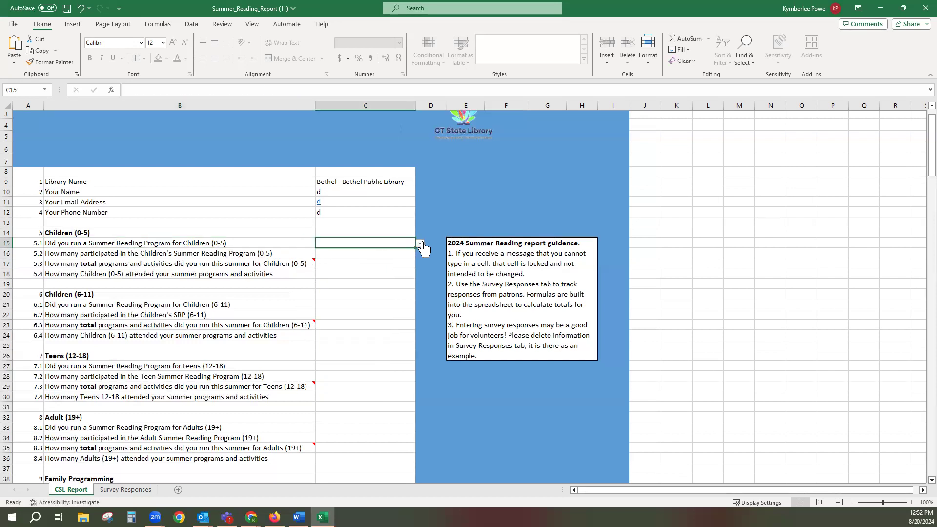
pyautogui.click(421, 243)
pyautogui.click(387, 253)
pyautogui.click(382, 254)
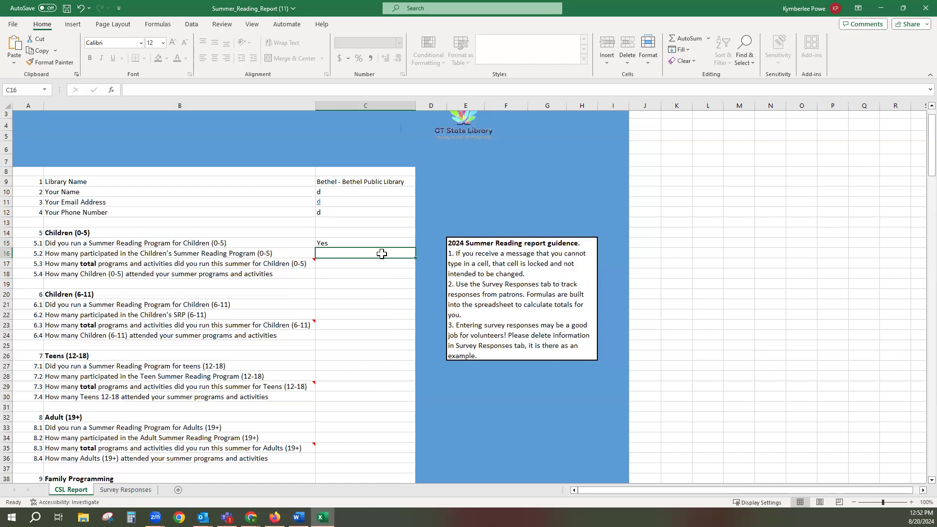
pyautogui.write('3')
pyautogui.press('Return')
pyautogui.write('3')
pyautogui.press('Return')
pyautogui.write('3')
pyautogui.press('Return')
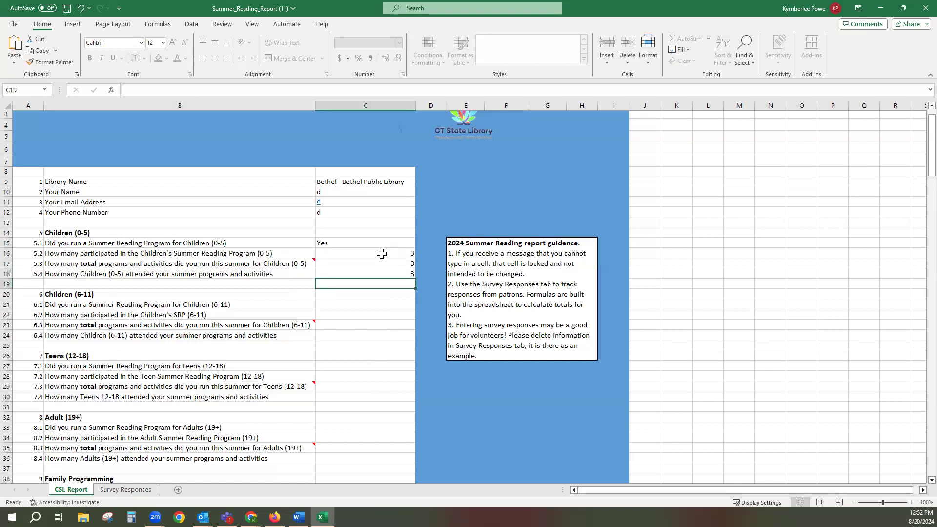
pyautogui.press('Return')
pyautogui.press('Return')
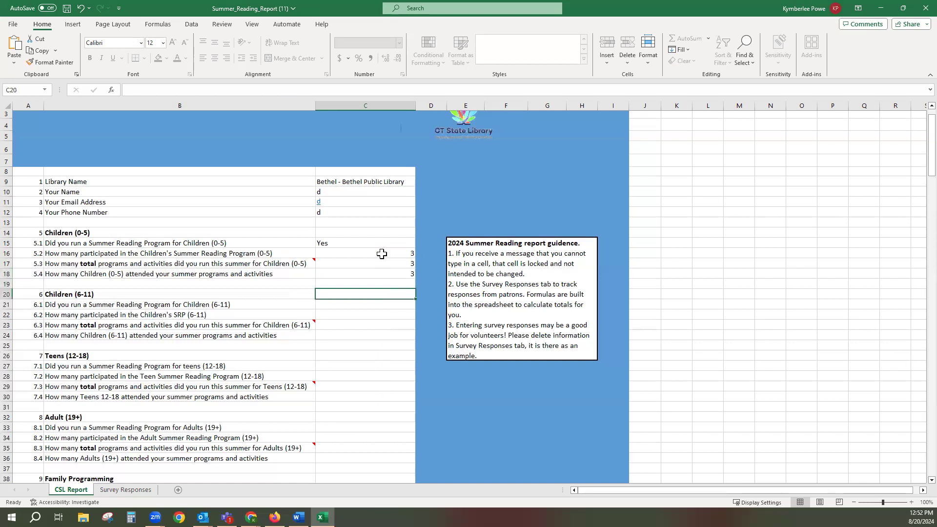
# Try to edit the text of question 6.1 about the Children (6-11) program in B21
pyautogui.click(270, 306)
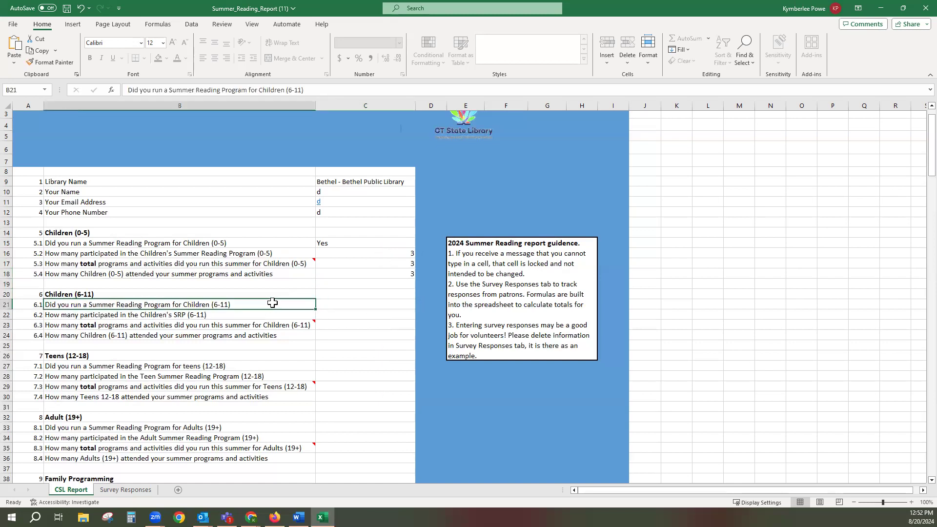
pyautogui.doubleClick(271, 305)
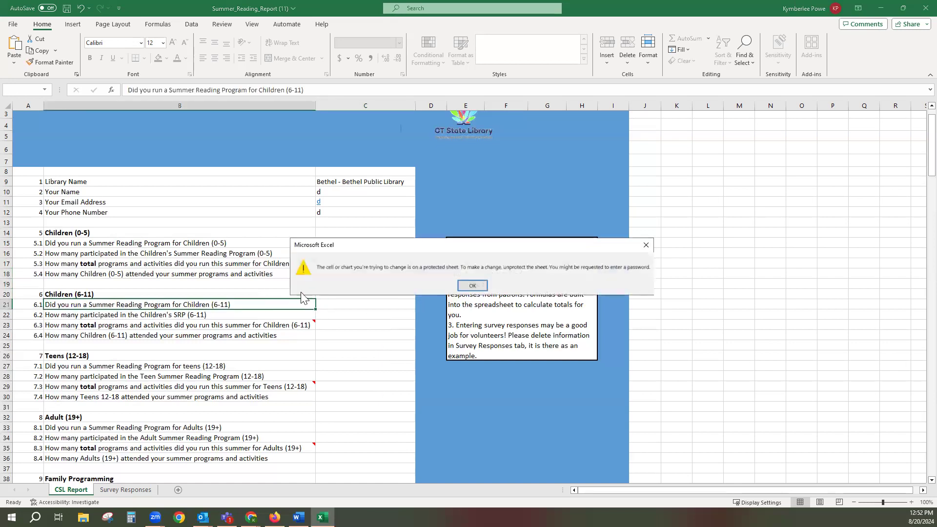
pyautogui.click(474, 287)
# Fill in the Children (6-11) section with Yes for question 6.1 and 3 for each of questions 6.2, 6.3 and 6.4
pyautogui.click(382, 304)
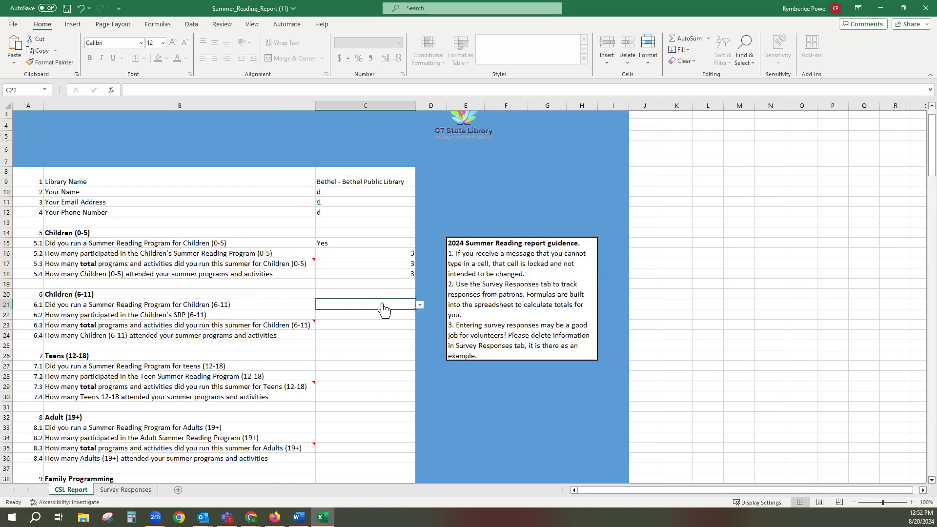
pyautogui.click(420, 306)
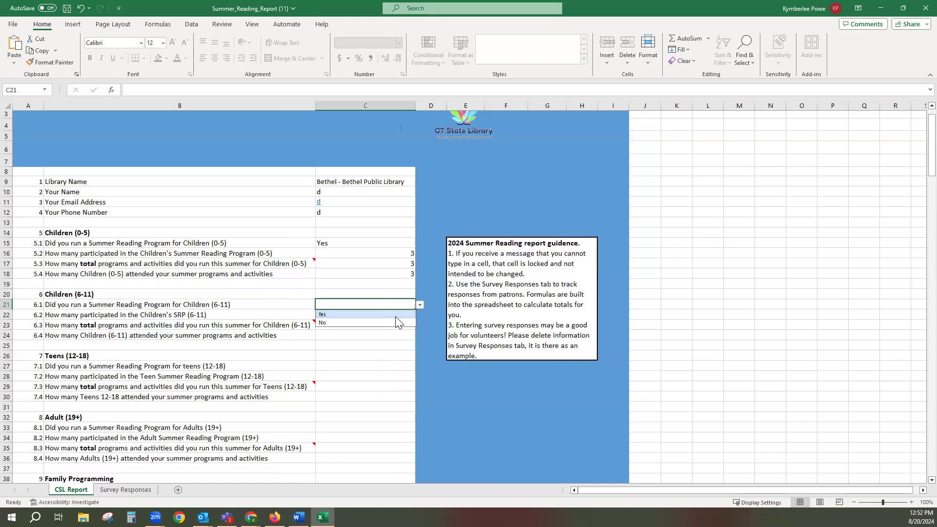
pyautogui.click(396, 315)
pyautogui.click(393, 317)
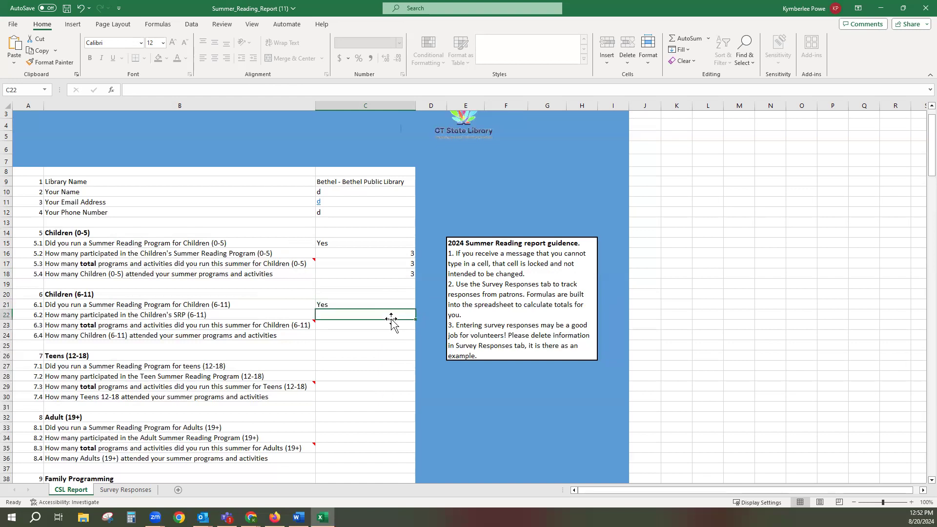
pyautogui.write('3')
pyautogui.press('Return')
pyautogui.write('3')
pyautogui.press('Return')
pyautogui.write('3')
pyautogui.press('Return')
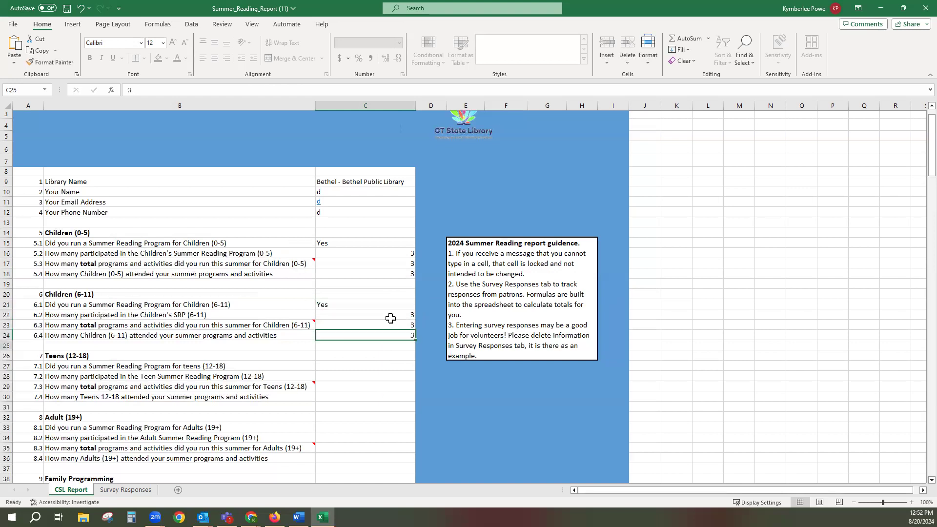
# Fill in the Teens (12-18) section with Yes for question 7.1 and 3 for each of questions 7.2, 7.3 and 7.4
pyautogui.scroll(-2, 421, 321)
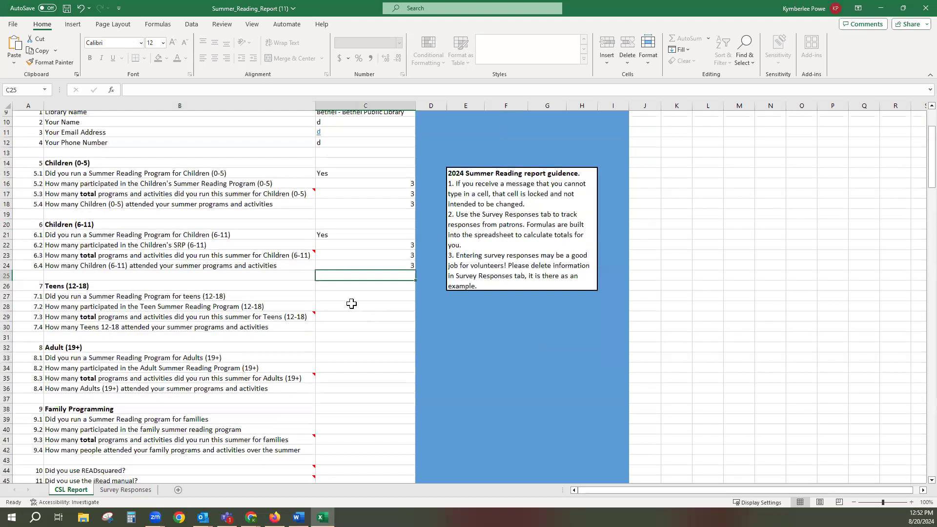
pyautogui.scroll(-1, 351, 304)
pyautogui.click(342, 282)
pyautogui.click(420, 284)
pyautogui.click(376, 291)
pyautogui.click(382, 291)
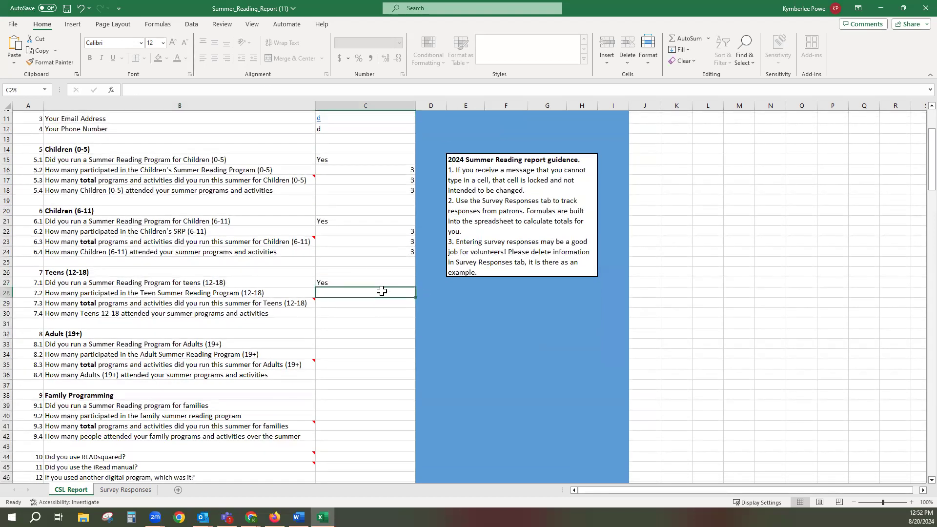
pyautogui.write('3')
pyautogui.press('Return')
pyautogui.write('3')
pyautogui.press('Return')
pyautogui.write('3')
pyautogui.press('Return')
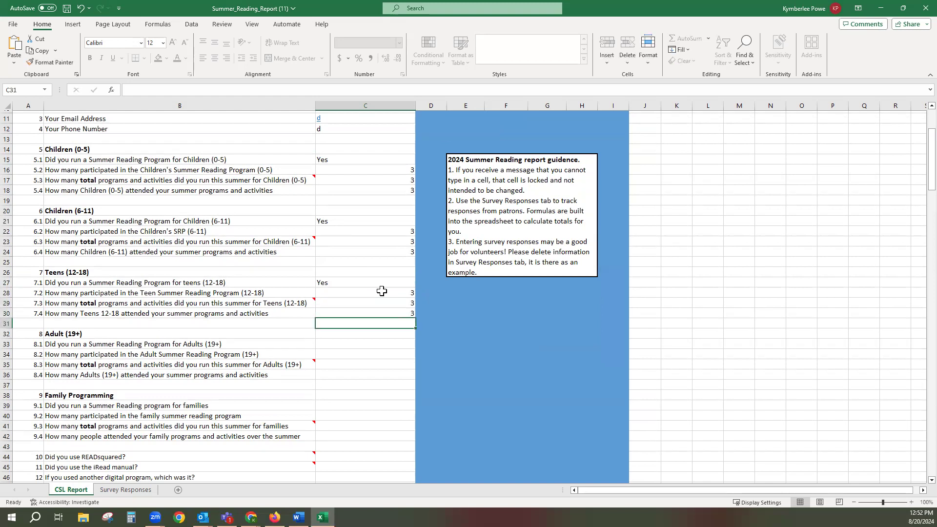
# Fill in the Adult (19+) section with Yes for question 8.1 and 3 for each of questions 8.2, 8.3 and 8.4
pyautogui.click(328, 344)
pyautogui.scroll(-1, 396, 313)
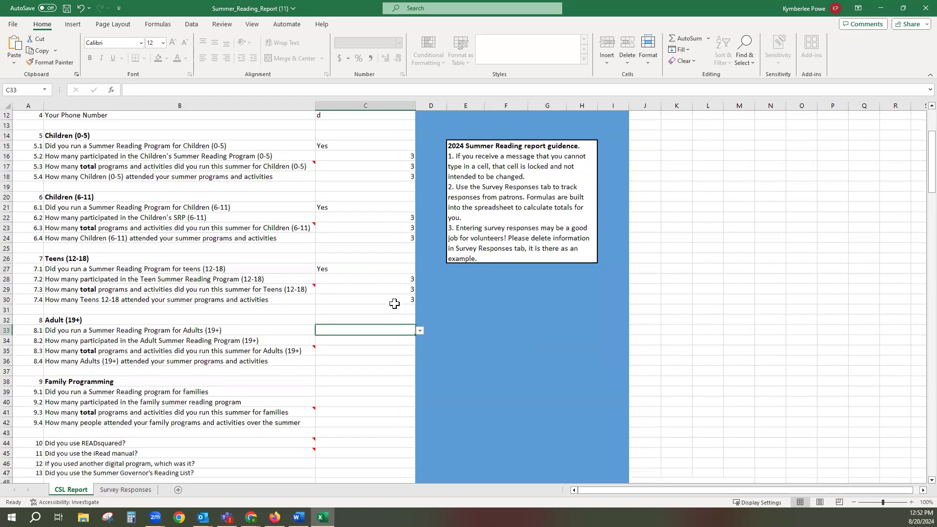
pyautogui.scroll(-4, 395, 303)
pyautogui.click(420, 206)
pyautogui.click(385, 214)
pyautogui.click(372, 216)
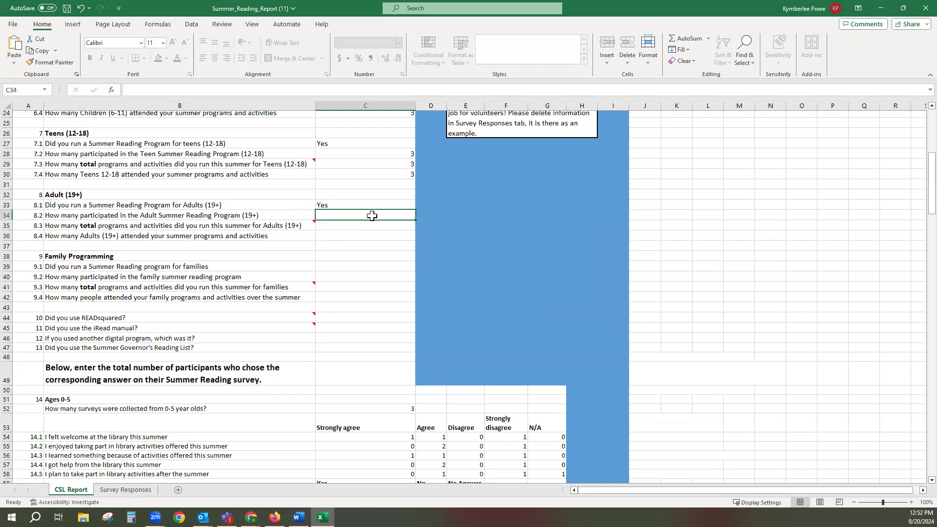
pyautogui.write('3')
pyautogui.press('Return')
pyautogui.write('3')
pyautogui.press('Return')
pyautogui.write('3')
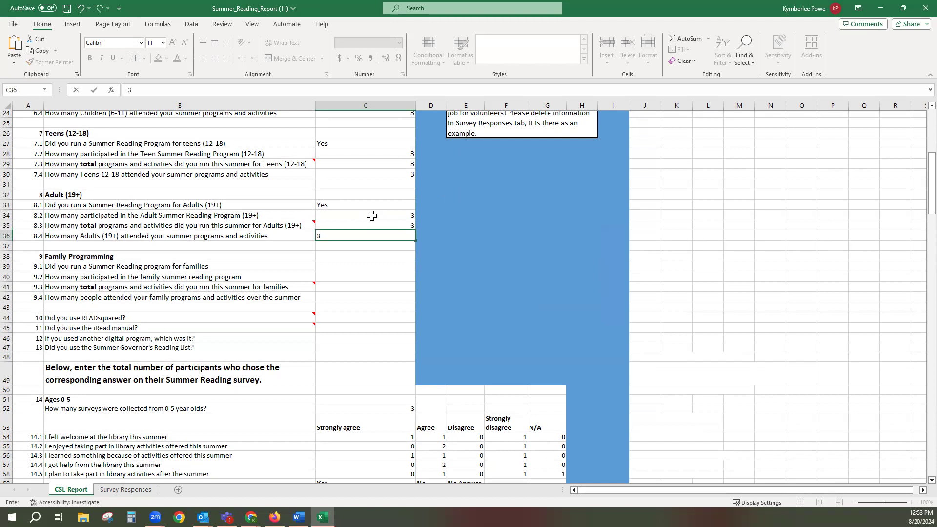
pyautogui.press('Return')
# Fill in the Family Programming section with No for question 9.1 and 3 for each of questions 9.2, 9.3 and 9.4
pyautogui.press('Return')
pyautogui.press('Return')
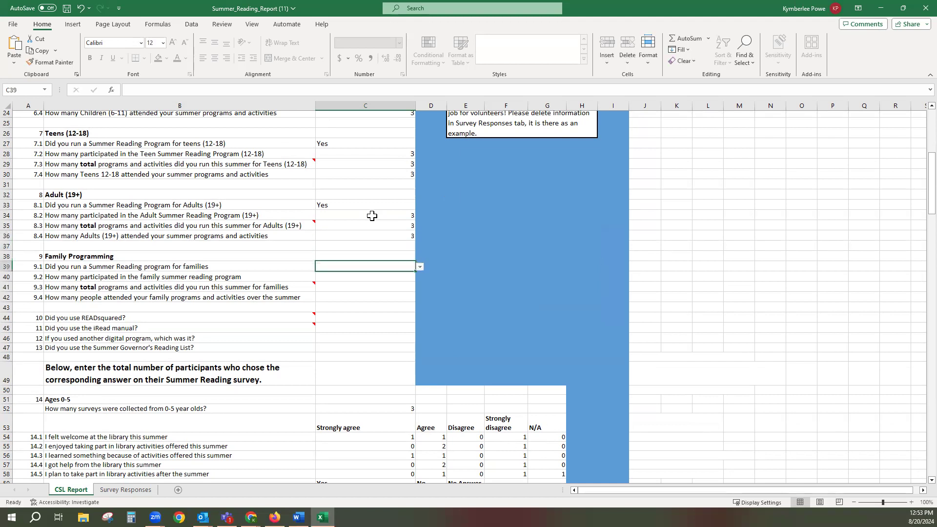
pyautogui.click(420, 266)
pyautogui.click(367, 287)
pyautogui.click(361, 276)
pyautogui.write('3')
pyautogui.press('Return')
pyautogui.write('3')
pyautogui.press('Return')
pyautogui.write('3')
pyautogui.press('Return')
# Answer Yes to question 10 about READsquared and No to question 11 about the iRead manual
pyautogui.press('Return')
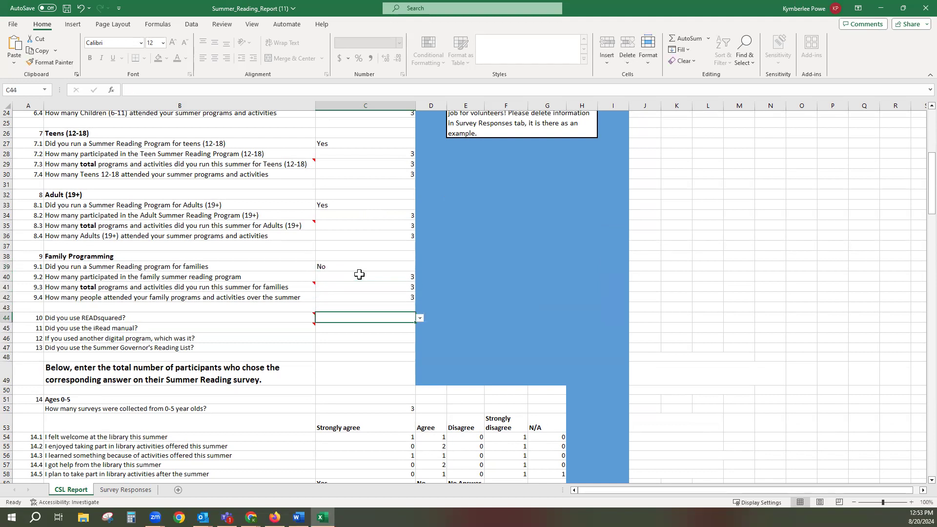
pyautogui.click(420, 318)
pyautogui.click(395, 327)
pyautogui.click(394, 328)
pyautogui.click(420, 328)
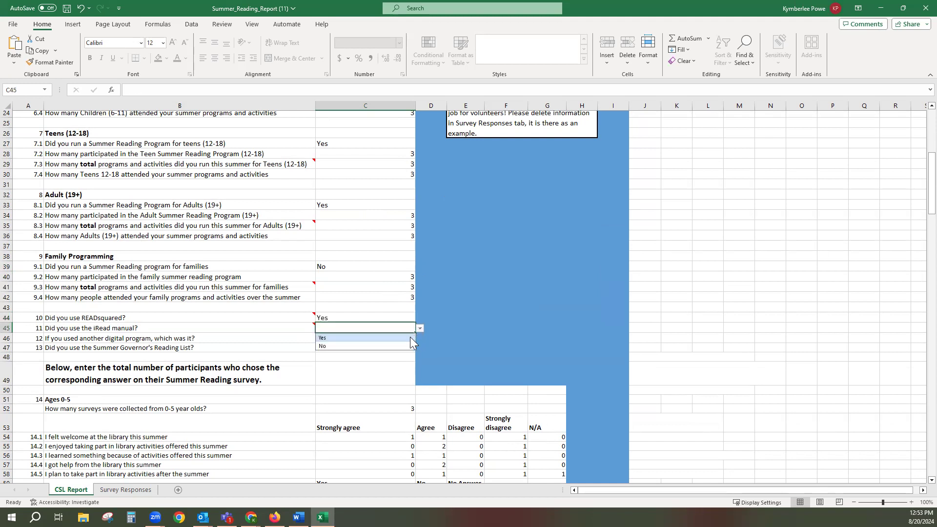
pyautogui.click(408, 346)
# Enter Beanstack as the other digital program in question 12 and answer No to question 13 about the Governor's Reading List
pyautogui.click(403, 339)
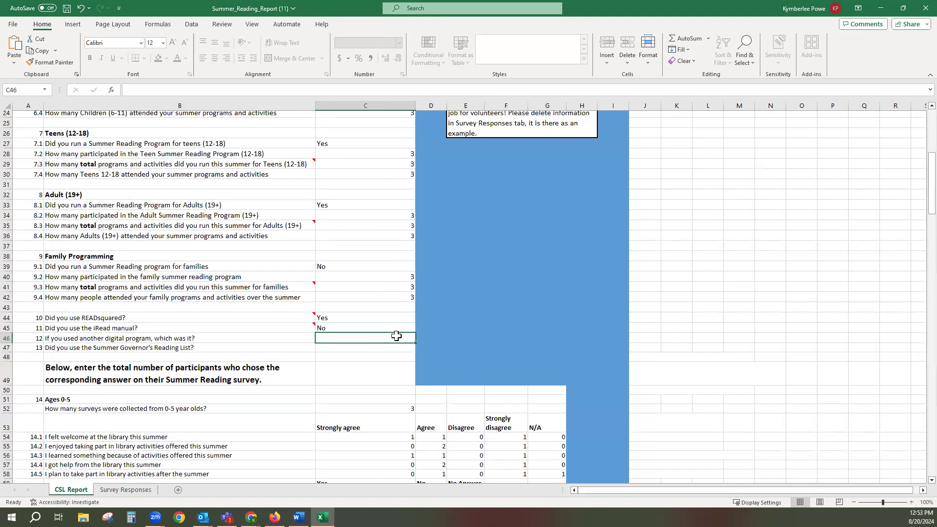
pyautogui.write('Beanstack')
pyautogui.press('Return')
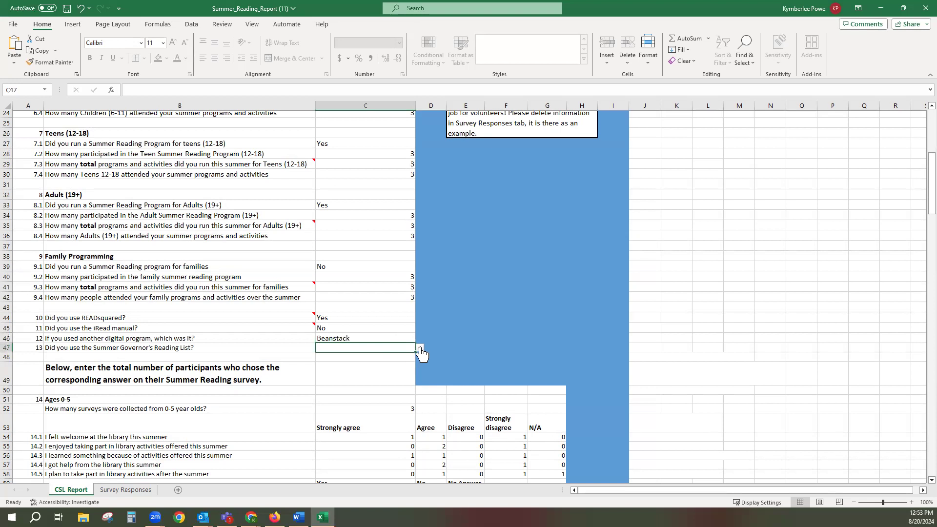
pyautogui.click(421, 349)
pyautogui.click(388, 365)
# Try to enter data in the locked blank cells C20 and C19 around the Children (6-11) heading row
pyautogui.scroll(-6, 384, 362)
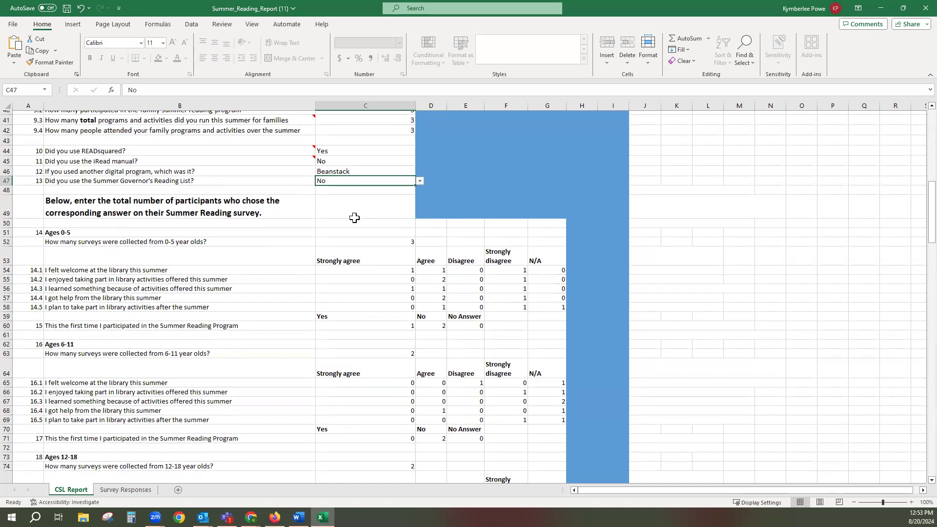
pyautogui.scroll(1, 355, 217)
pyautogui.scroll(3, 357, 220)
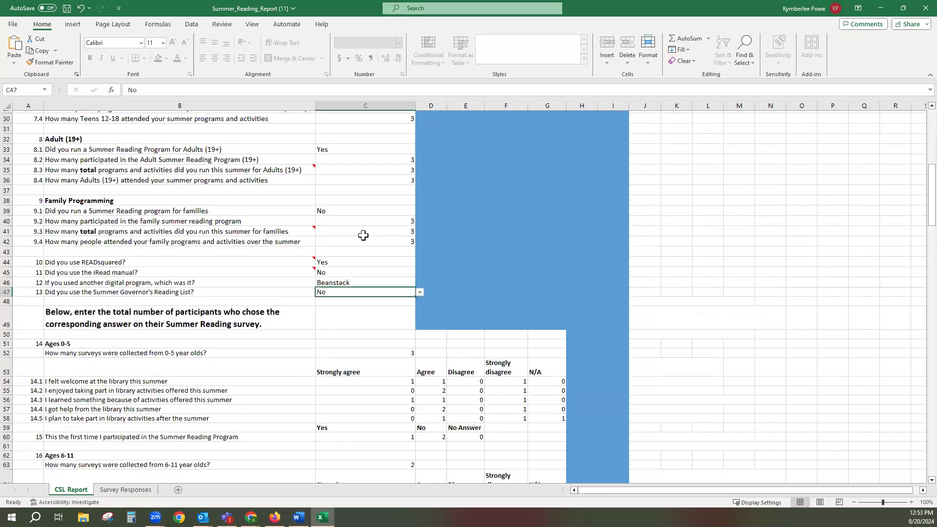
pyautogui.scroll(7, 364, 235)
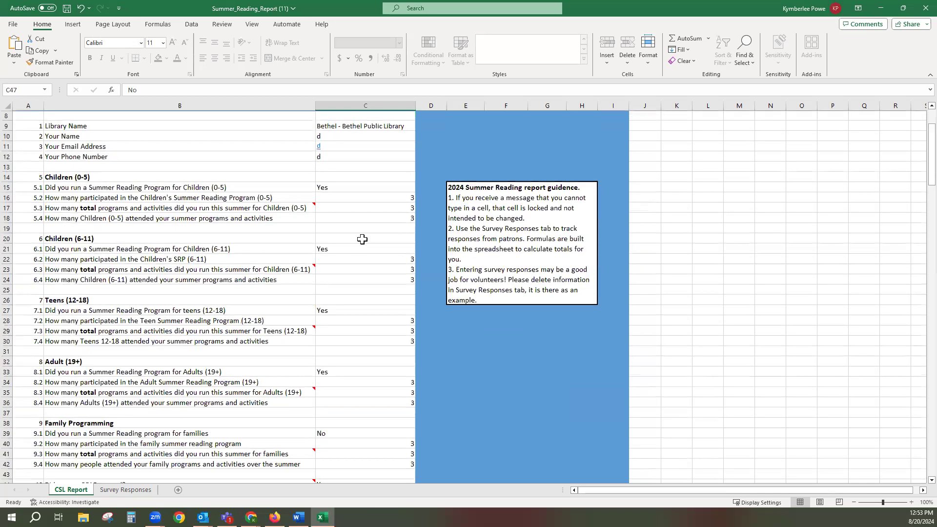
pyautogui.doubleClick(367, 239)
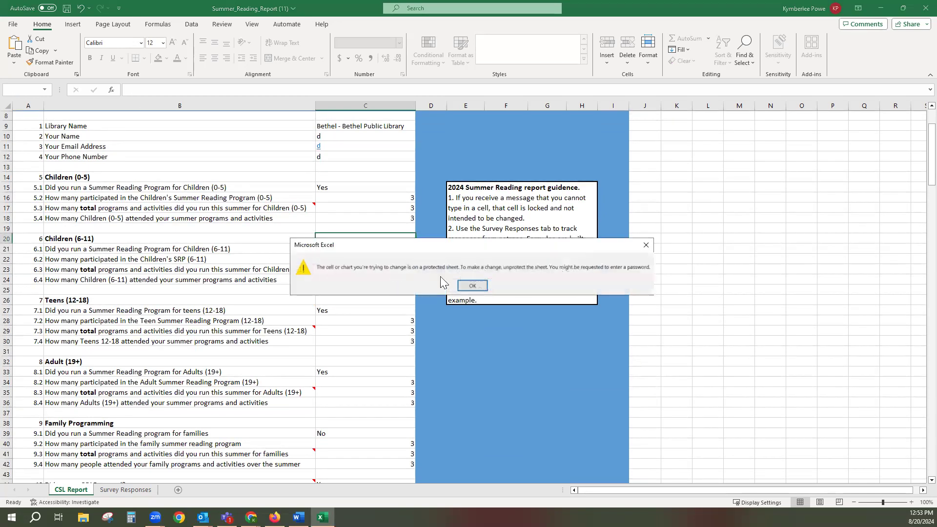
pyautogui.click(473, 286)
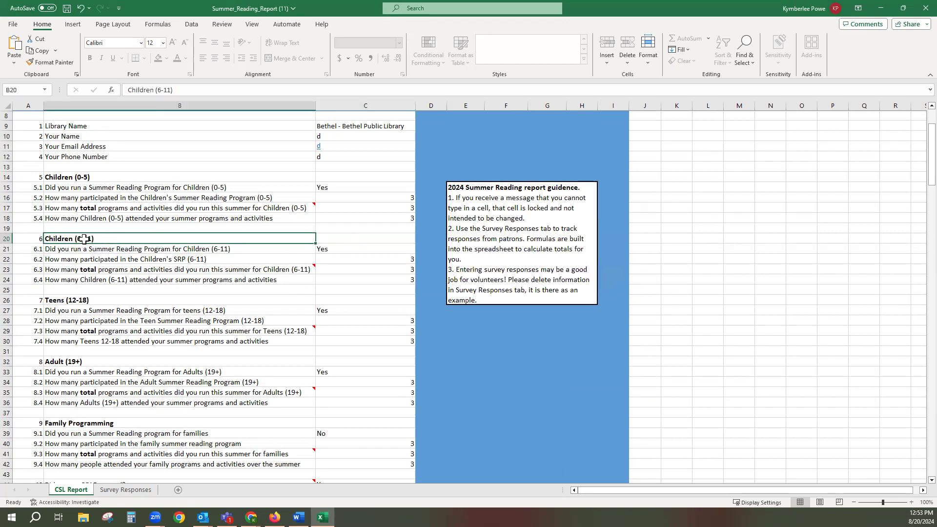
pyautogui.click(335, 239)
pyautogui.click(335, 230)
pyautogui.write('d')
pyautogui.click(472, 286)
# Change the answer to question 5.4 on Children (0-5) attendance in C18 to 4
pyautogui.moveTo(390, 224); pyautogui.dragTo(376, 199)
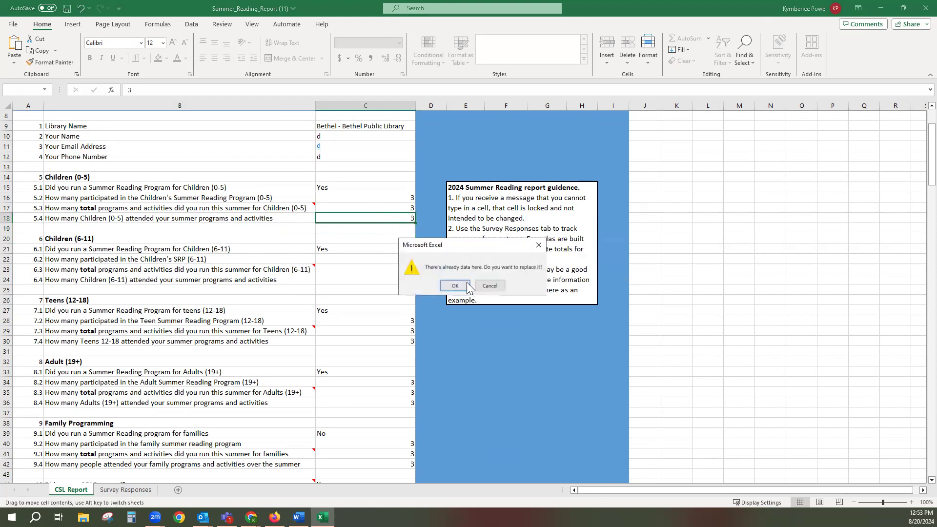
pyautogui.click(489, 287)
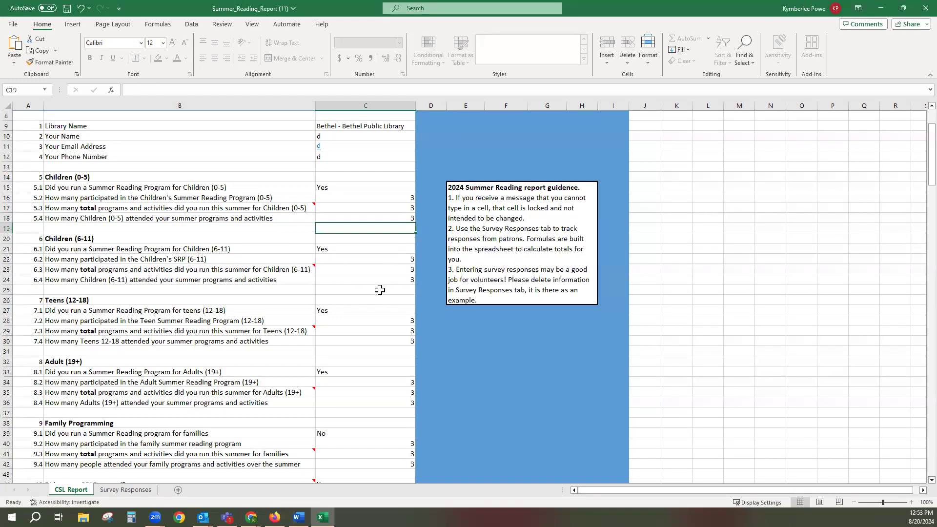
pyautogui.press('Up')
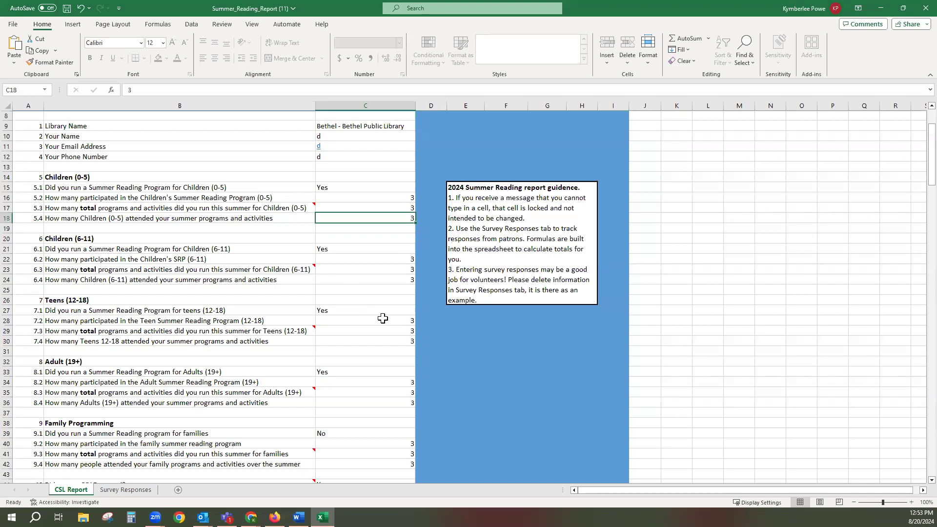
pyautogui.press('BackSpace')
pyautogui.write('4')
pyautogui.press('Return')
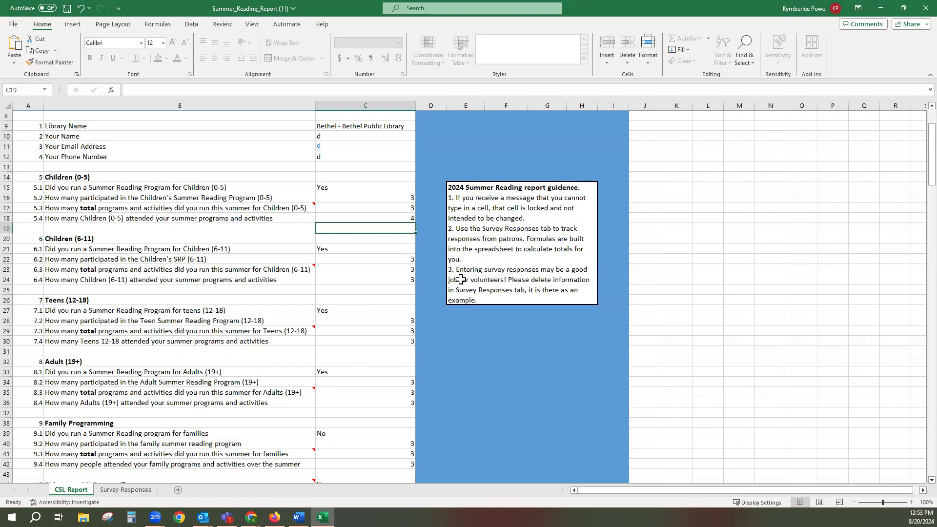
# Try to delete the Ages 6-11 survey count in C63 and the Strongly agree total for question 16.1 in C65
pyautogui.scroll(-1, 221, 377)
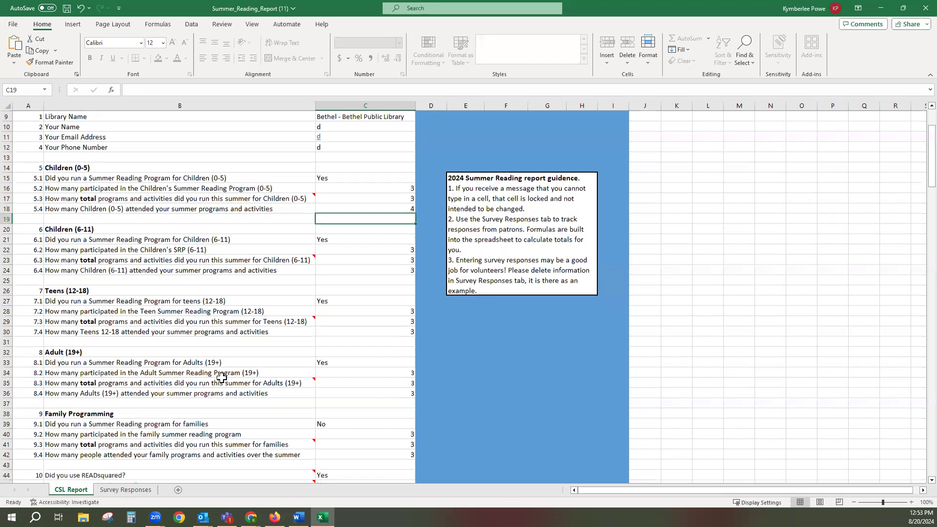
pyautogui.scroll(-11, 221, 378)
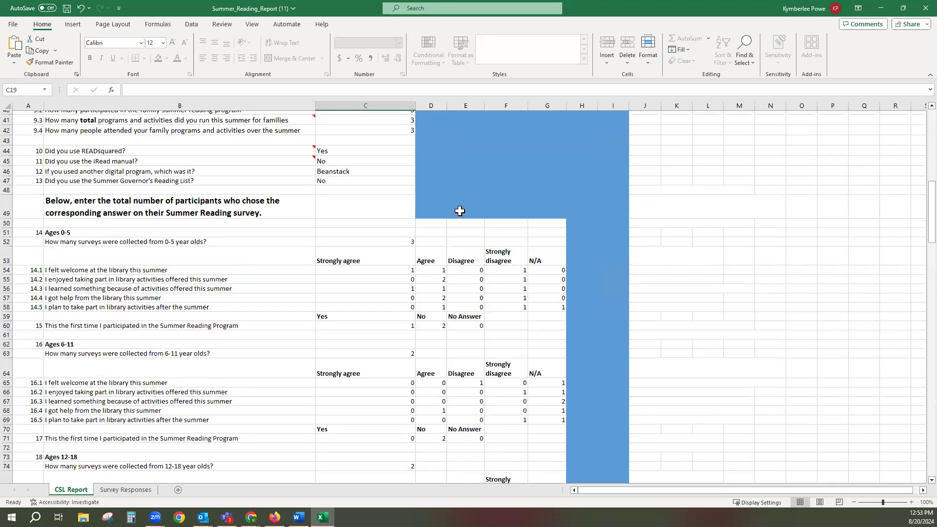
pyautogui.scroll(-2, 460, 211)
pyautogui.scroll(-2, 473, 383)
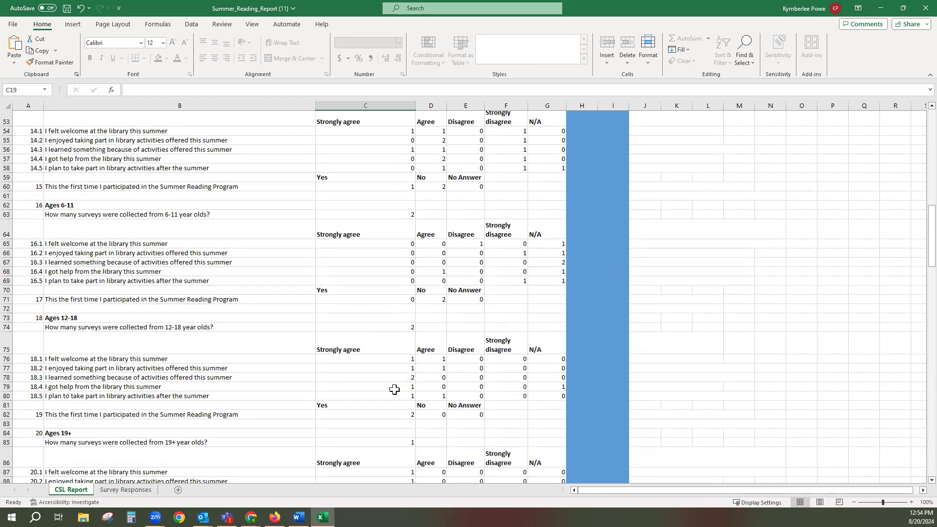
pyautogui.click(362, 215)
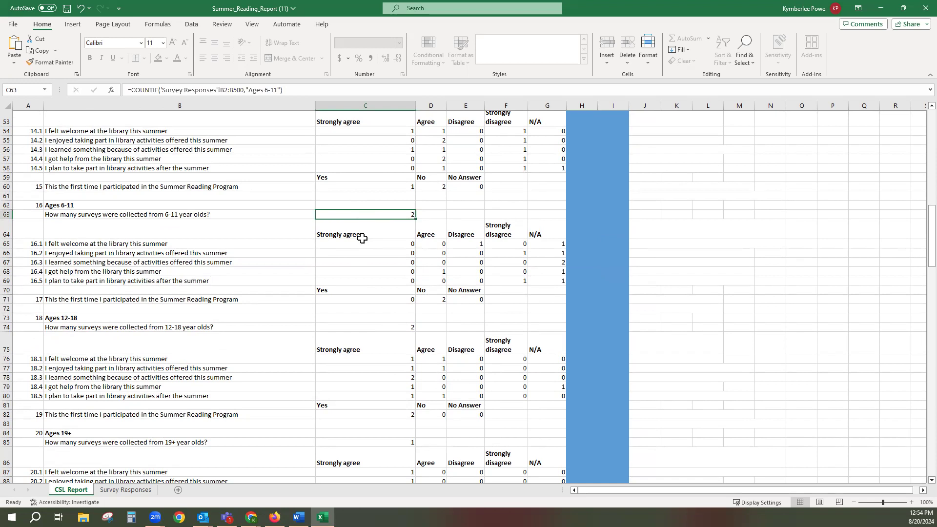
pyautogui.press('Delete')
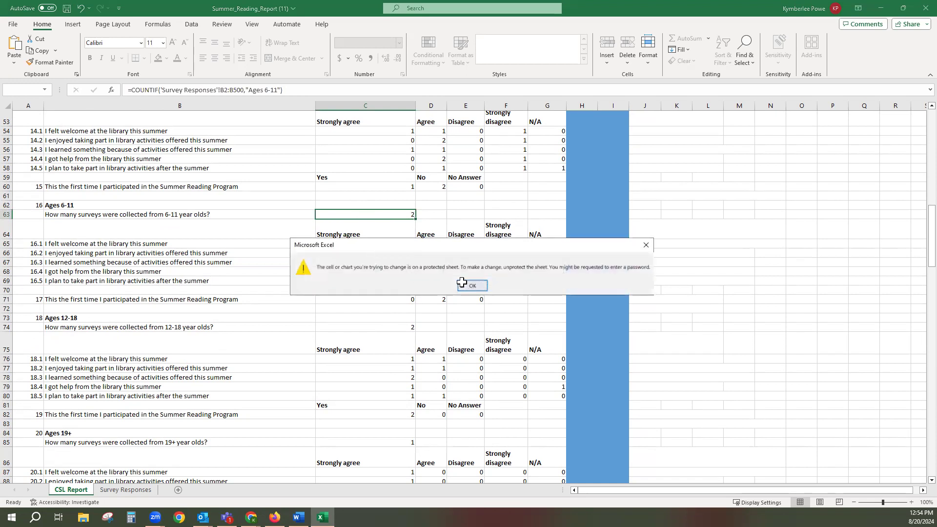
pyautogui.click(464, 283)
pyautogui.click(390, 247)
pyautogui.press('Delete')
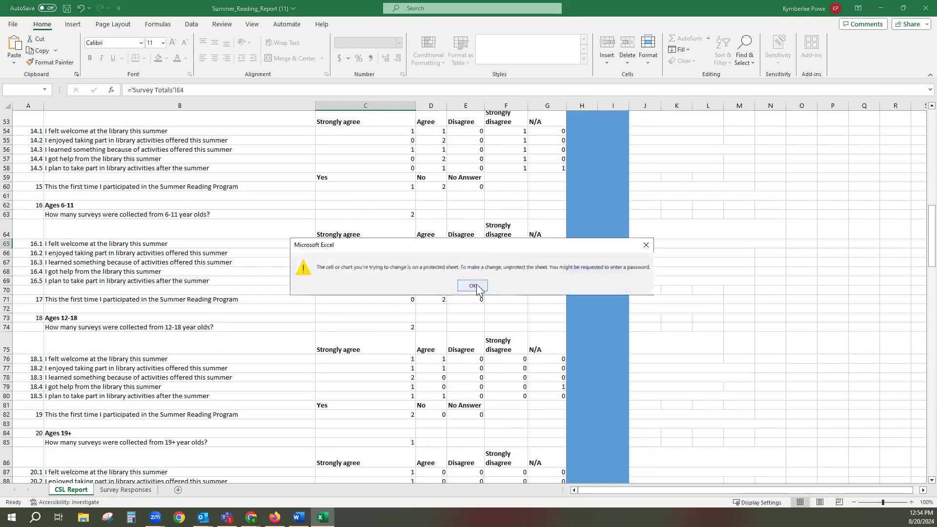
pyautogui.click(467, 285)
# Compare the logged patron surveys on the Survey Responses sheet with the age-group totals on the CSL Report sheet
pyautogui.click(139, 490)
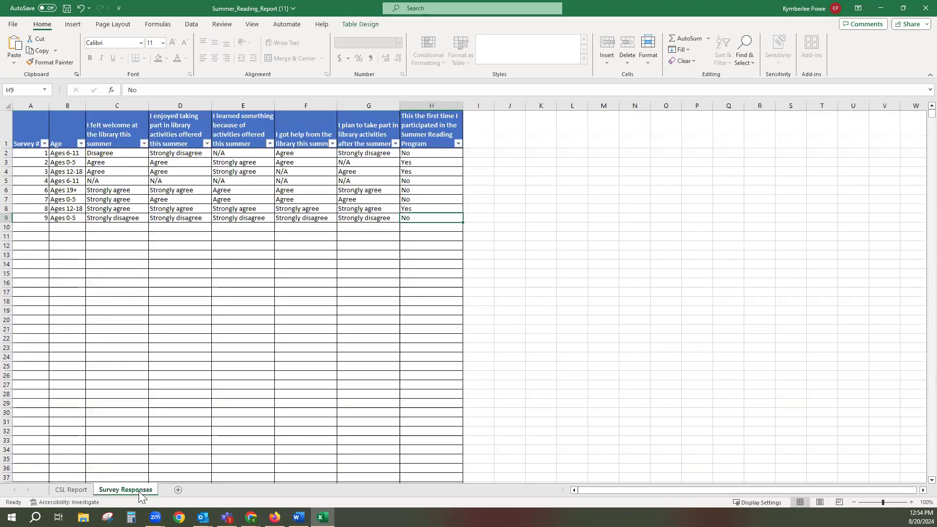
pyautogui.click(67, 227)
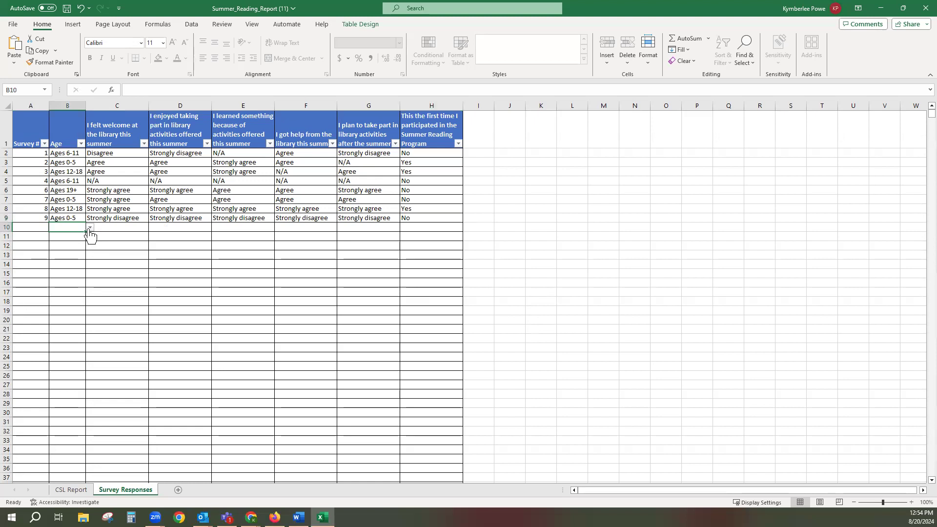
pyautogui.click(90, 229)
pyautogui.click(44, 228)
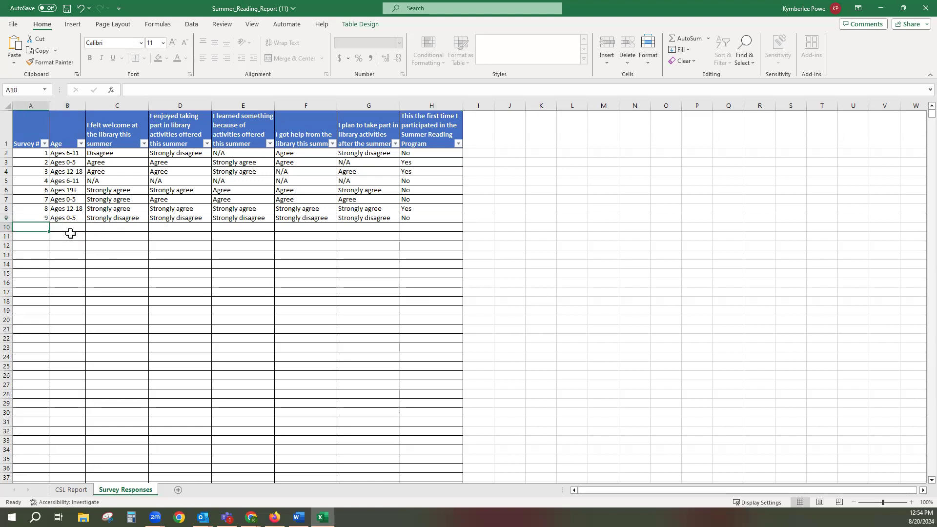
pyautogui.click(71, 489)
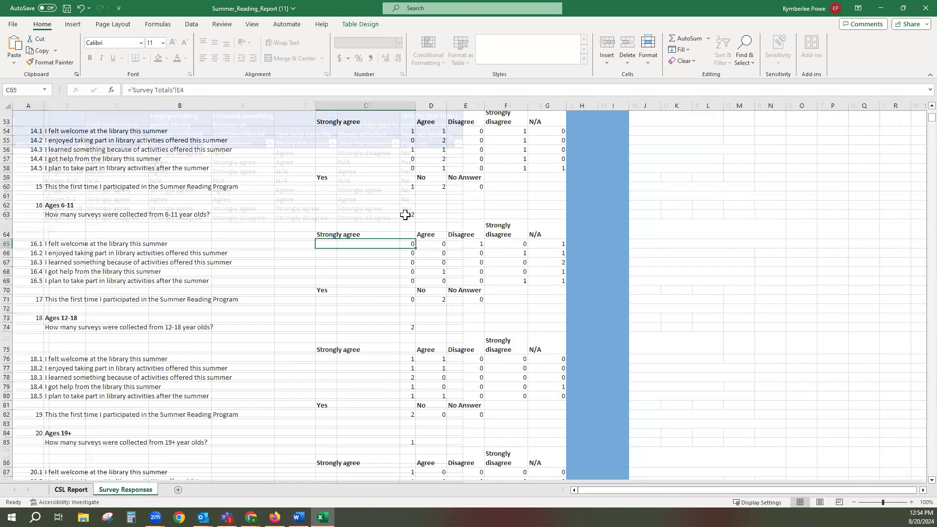
pyautogui.scroll(1, 412, 215)
pyautogui.scroll(2, 413, 215)
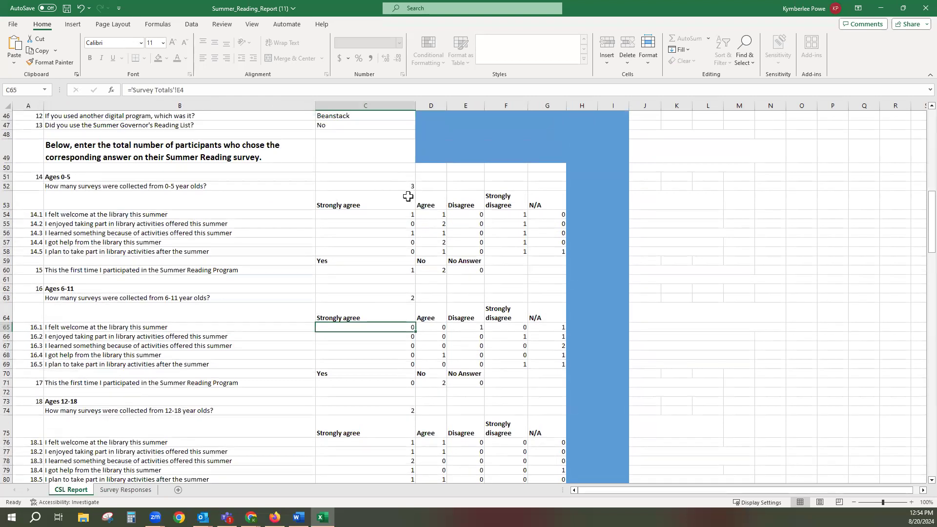
pyautogui.click(126, 490)
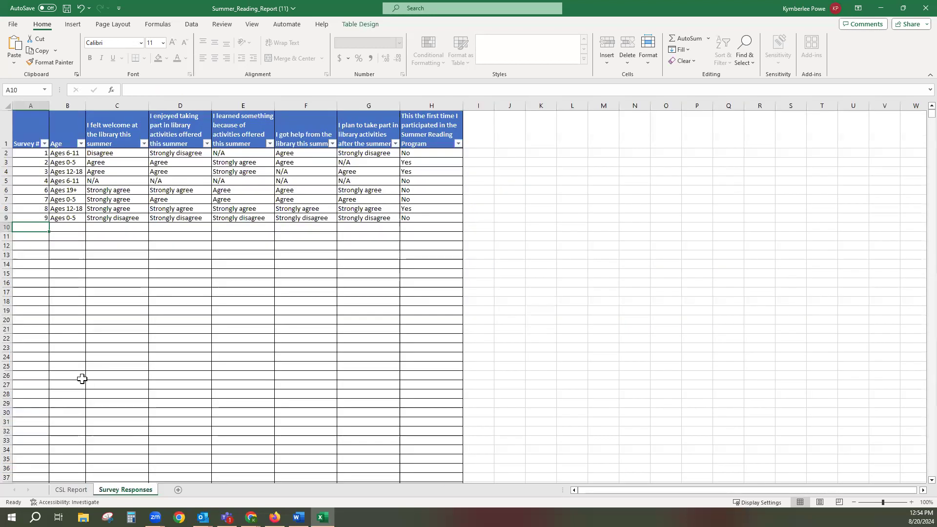
pyautogui.click(73, 490)
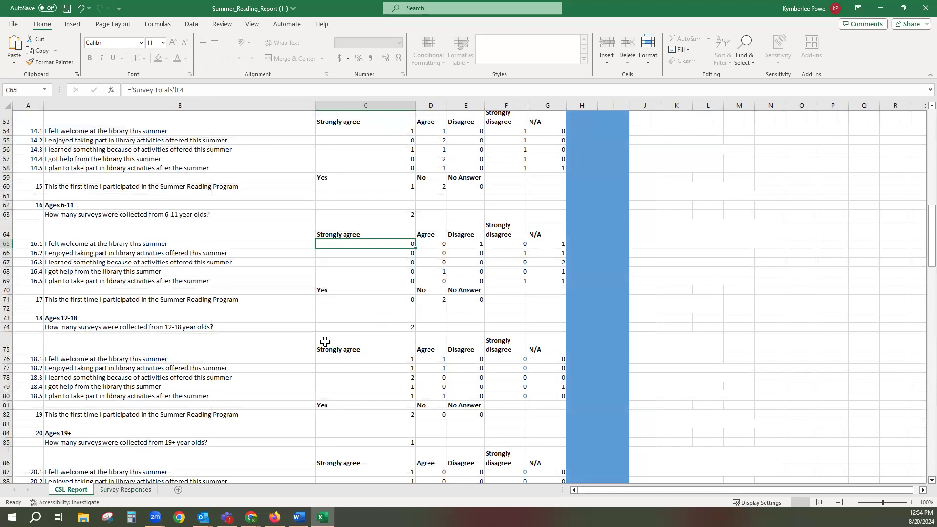
# Change the age group of survey 8 on the Survey Responses sheet to Ages 0-5
pyautogui.click(116, 490)
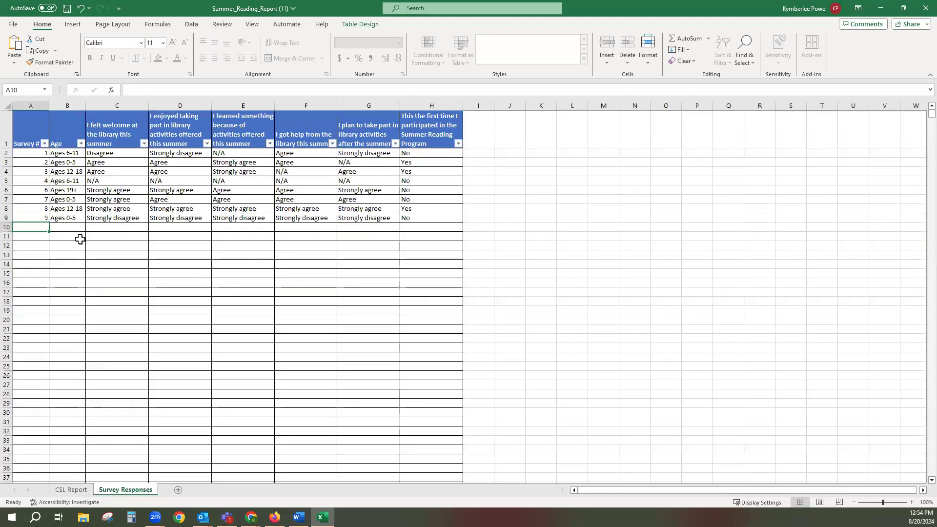
pyautogui.click(70, 210)
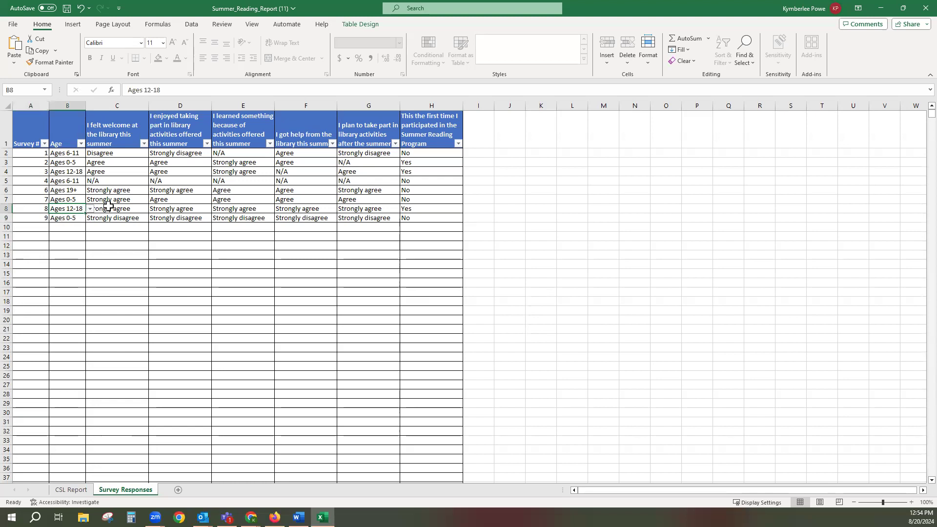
pyautogui.click(90, 209)
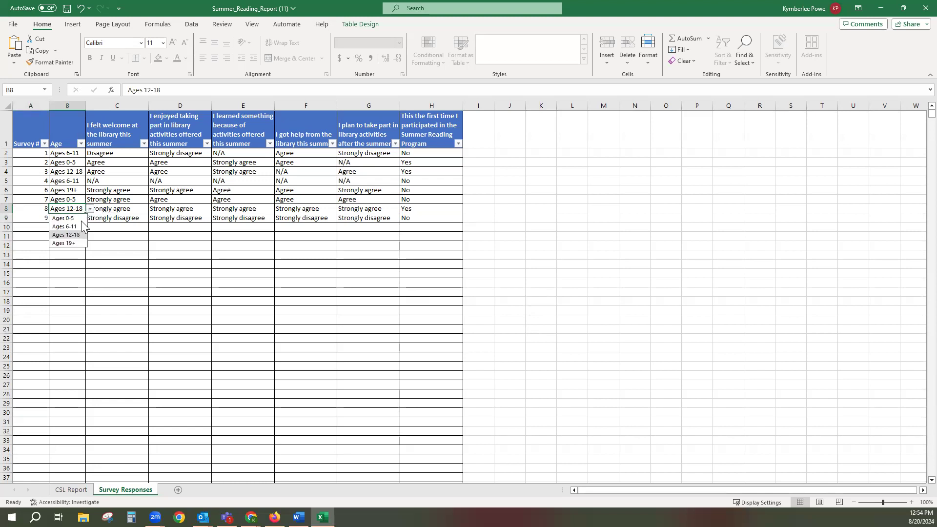
pyautogui.click(77, 217)
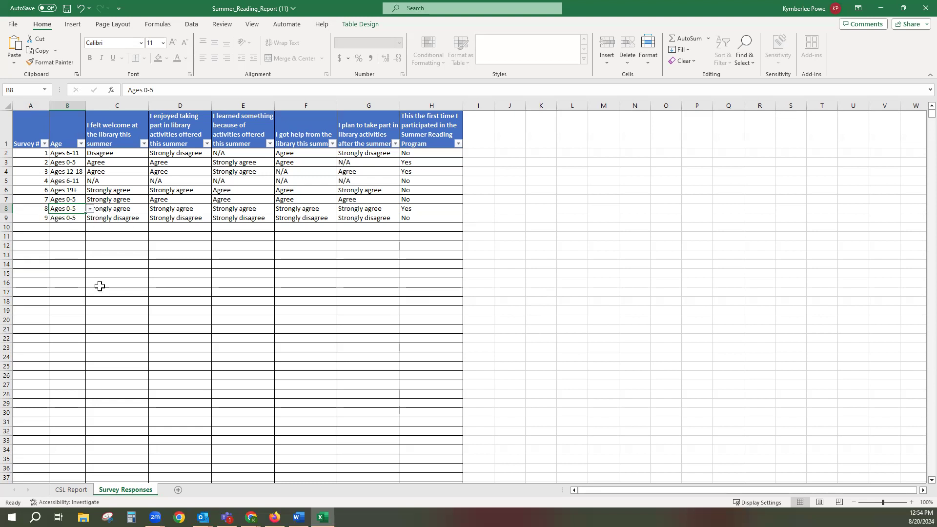
# Check the Ages 0-5 and Ages 12-18 survey totals on the CSL Report sheet against the Survey Responses sheet
pyautogui.click(69, 490)
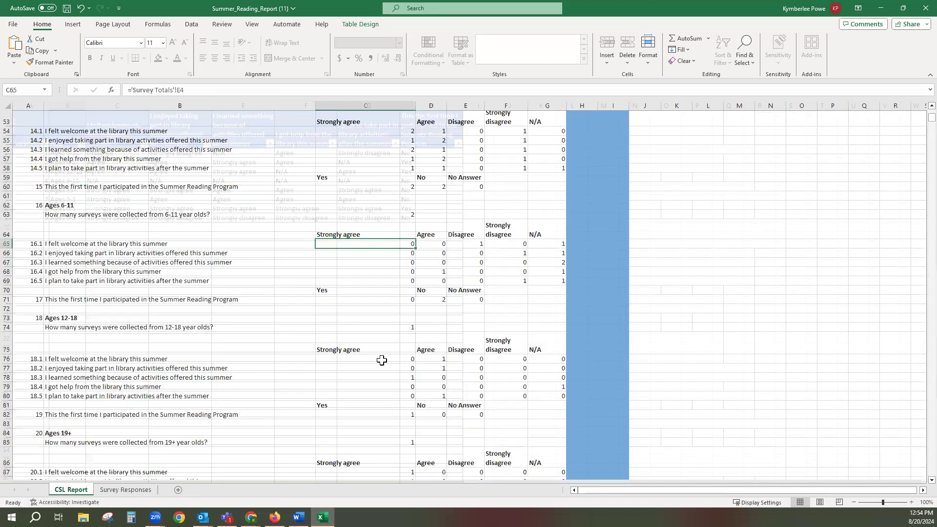
pyautogui.scroll(3, 382, 361)
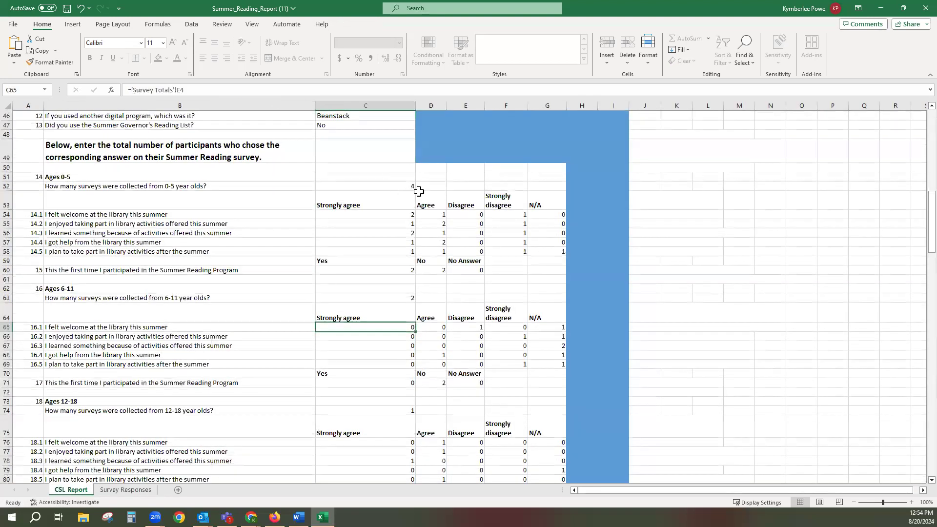
pyautogui.scroll(-2, 435, 300)
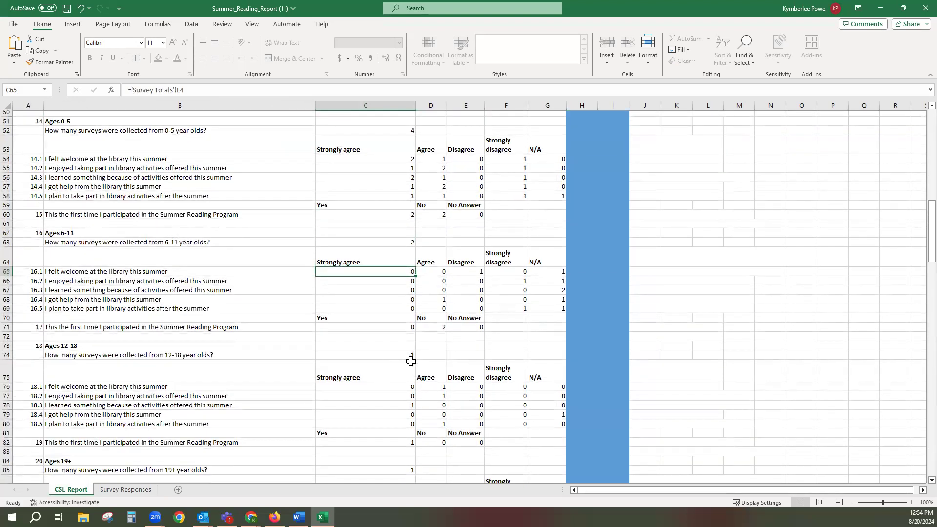
pyautogui.click(119, 491)
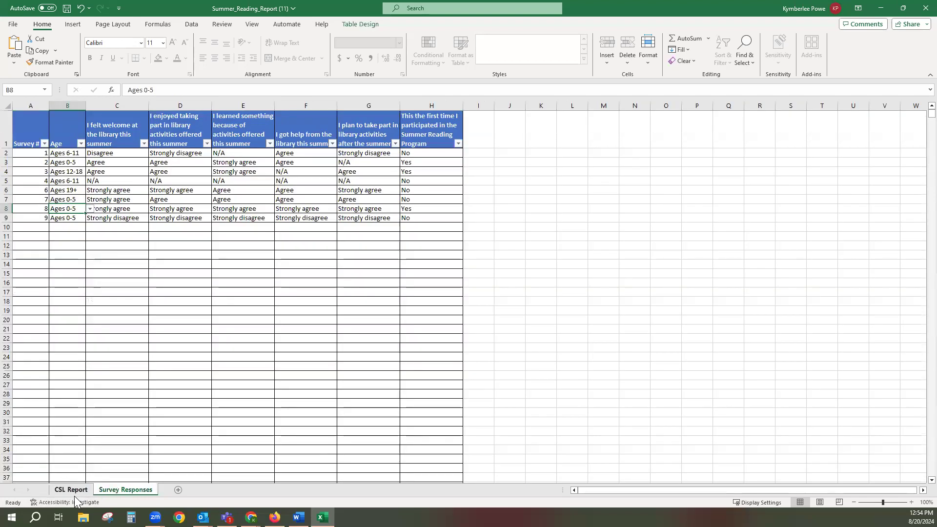
pyautogui.click(73, 490)
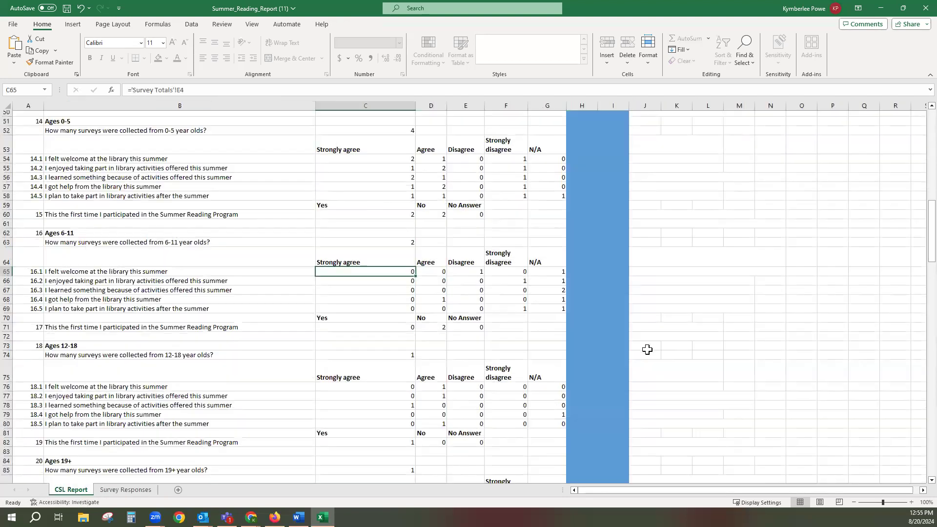
pyautogui.scroll(4, 576, 362)
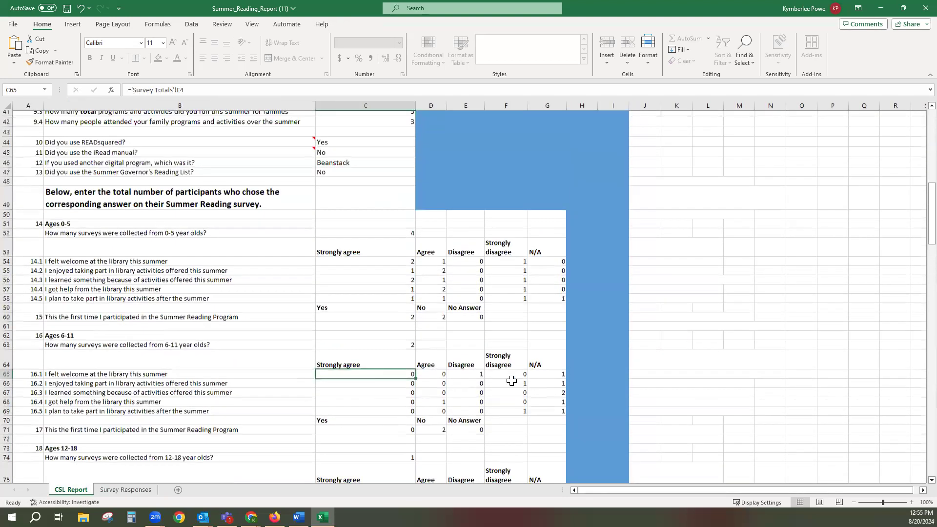
pyautogui.scroll(2, 512, 381)
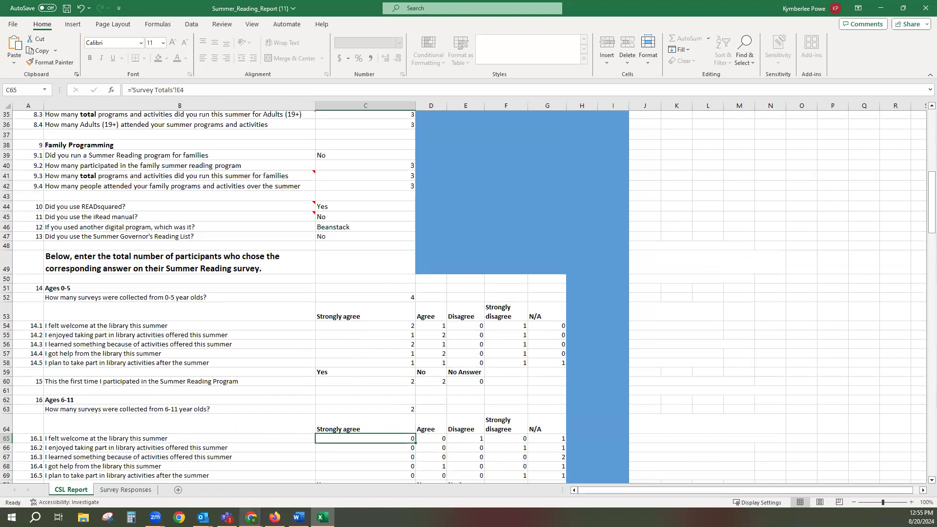
# Switch to the Summer With the Library Reports page in Chrome and review the Summer Reading Report 2024 section
pyautogui.moveTo(251, 517)
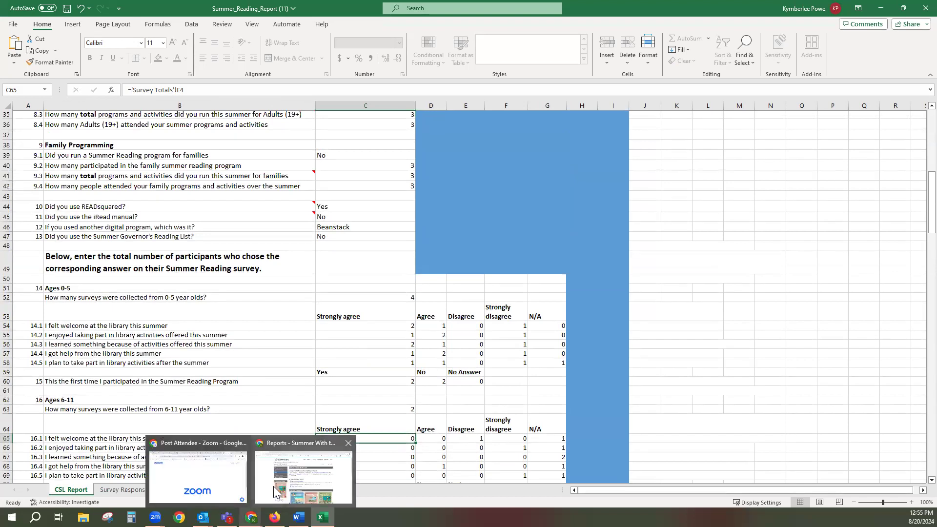
pyautogui.click(303, 471)
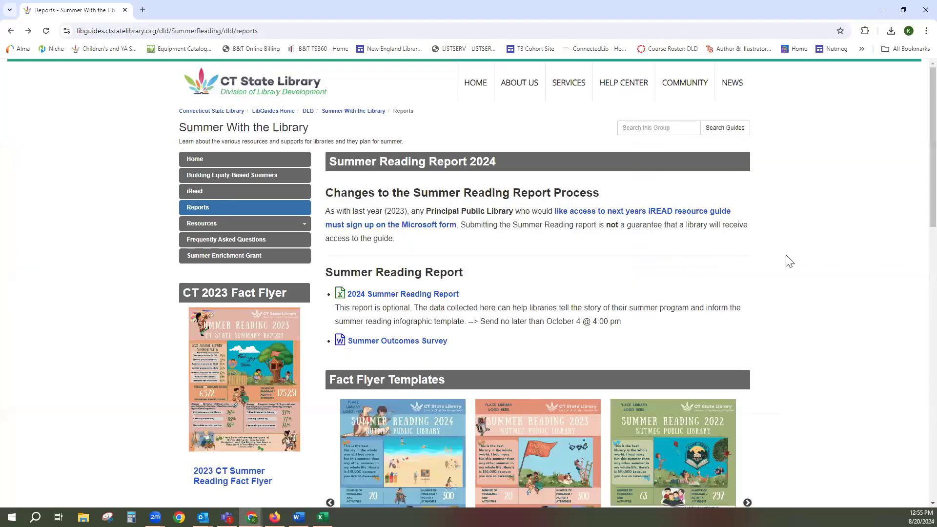
pyautogui.scroll(-1, 377, 309)
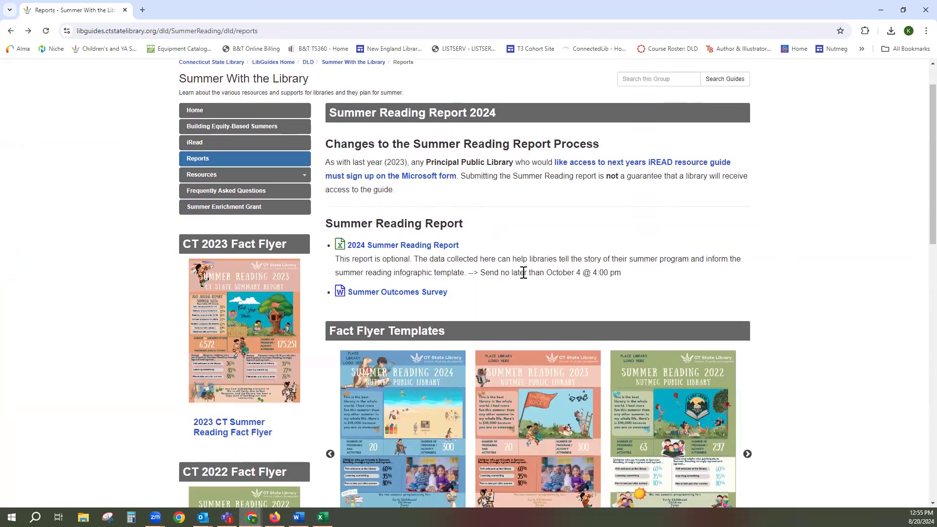
# Browse the Fact Flyer Templates on the Reports page and open the 2023 CT Summer Reading Fact Flyer
pyautogui.scroll(-3, 382, 276)
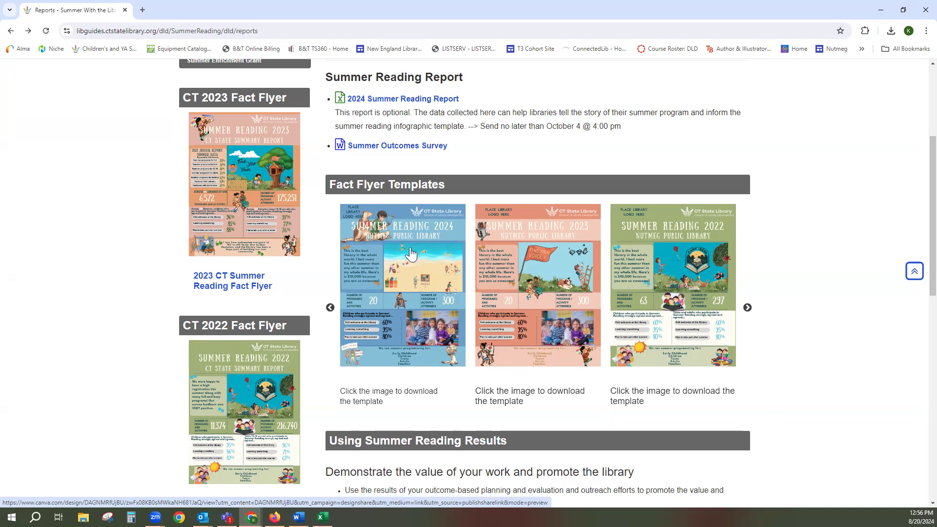
pyautogui.click(749, 310)
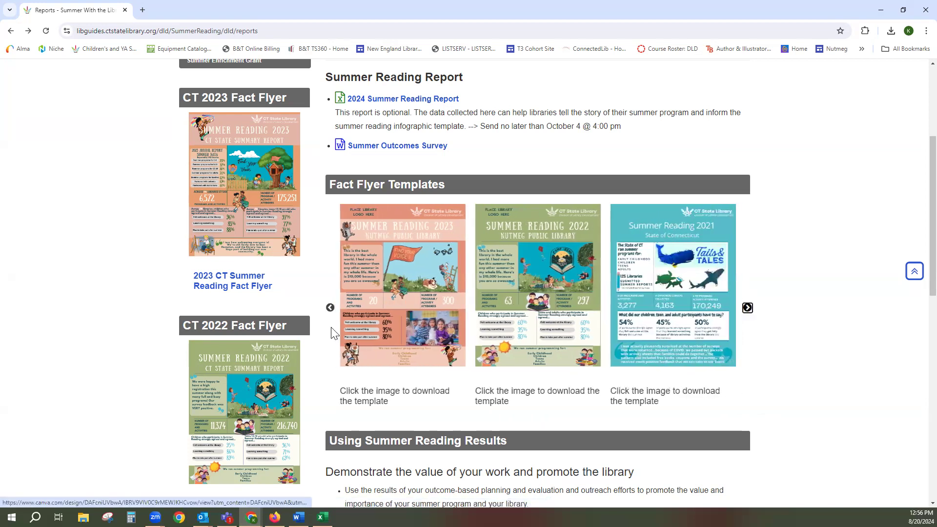
pyautogui.click(329, 309)
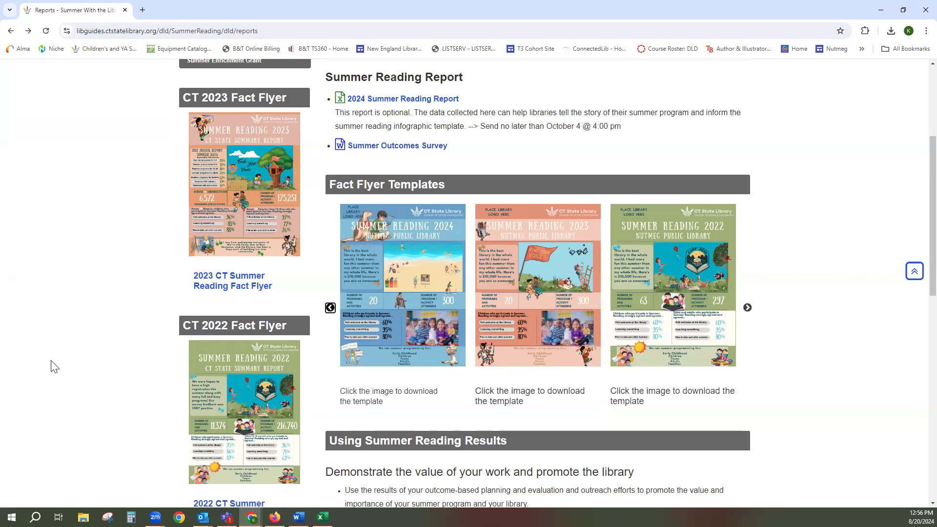
pyautogui.scroll(1, 55, 396)
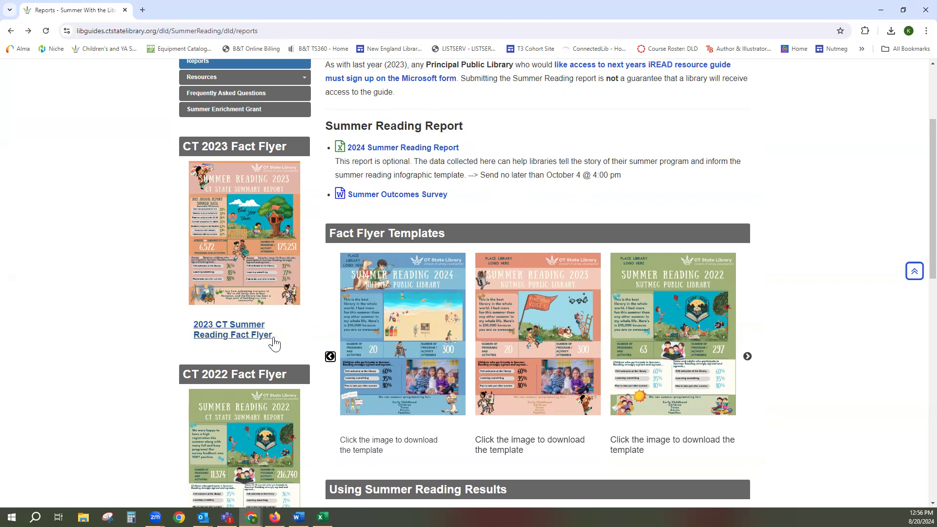
pyautogui.click(228, 329)
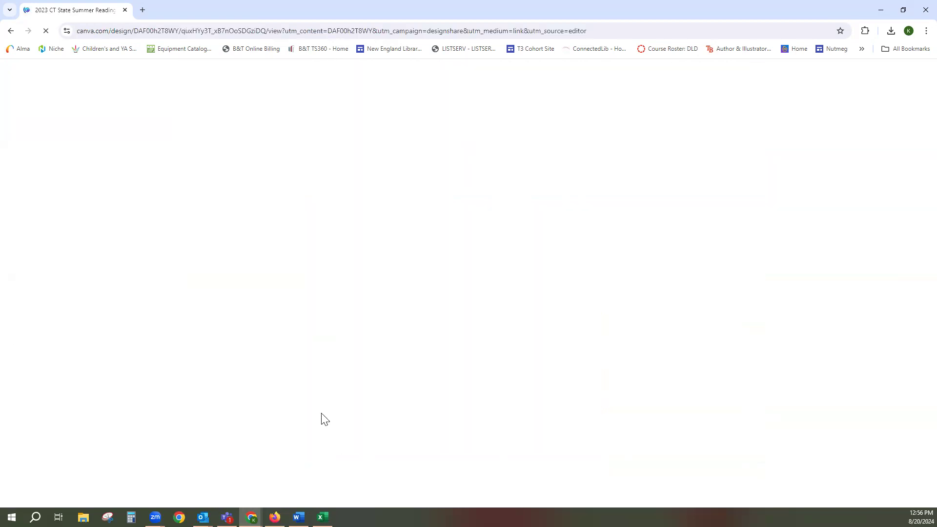